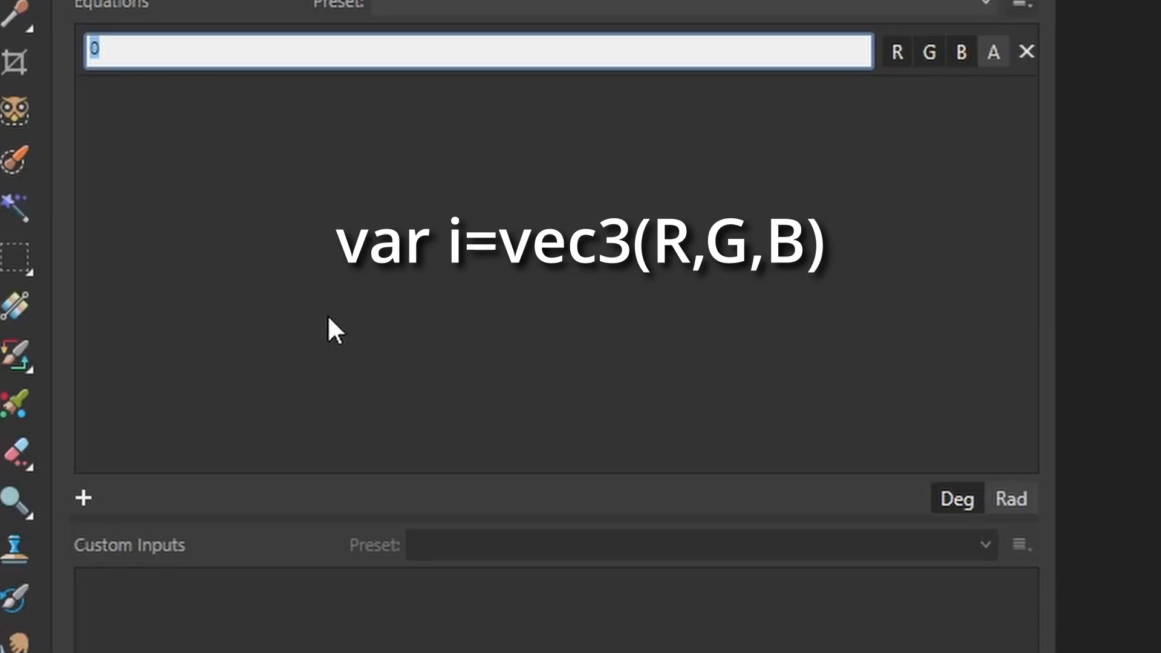
# Step: Enter the expression var i=vec3(R,G,B) as the procedural texture equation
pyautogui.write('var i=vec3(')
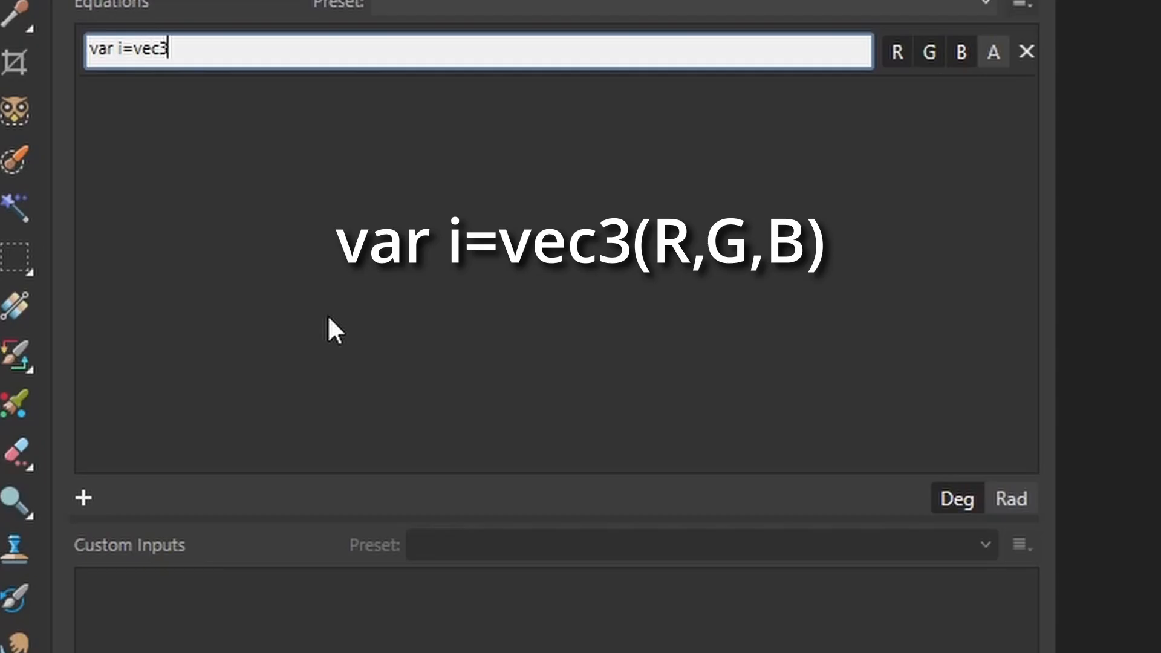
pyautogui.write('R,G,B)')
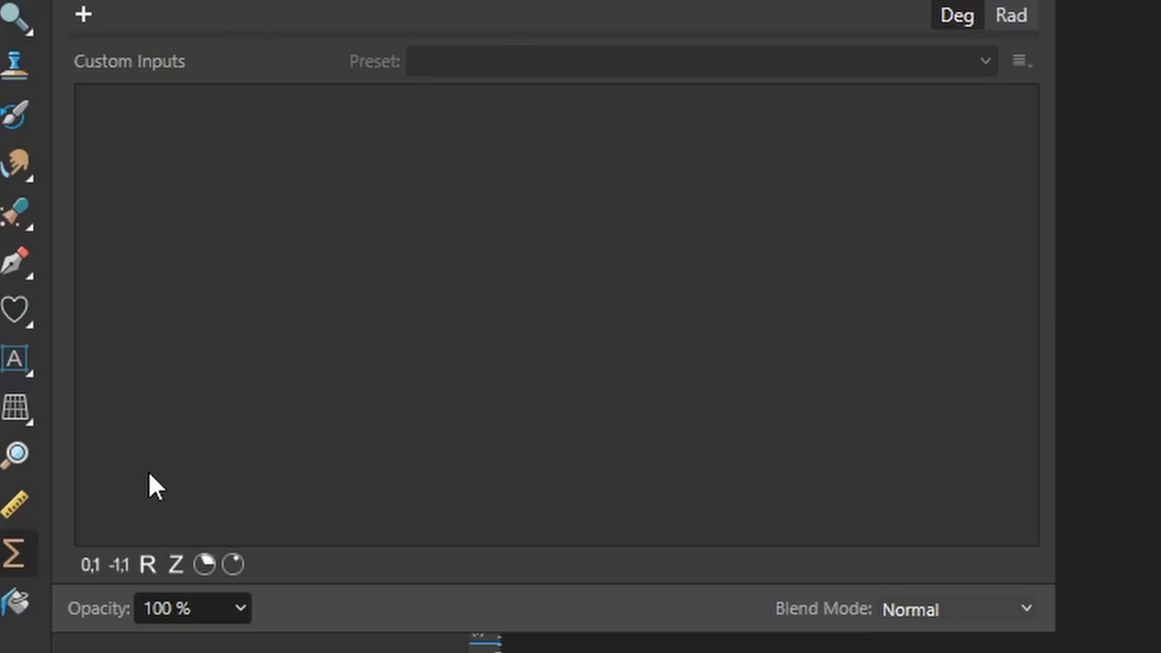
# Step: Add a 0-to-1 custom input with variable d, label it Dim, and lower its value to the minimum
pyautogui.click(87, 565)
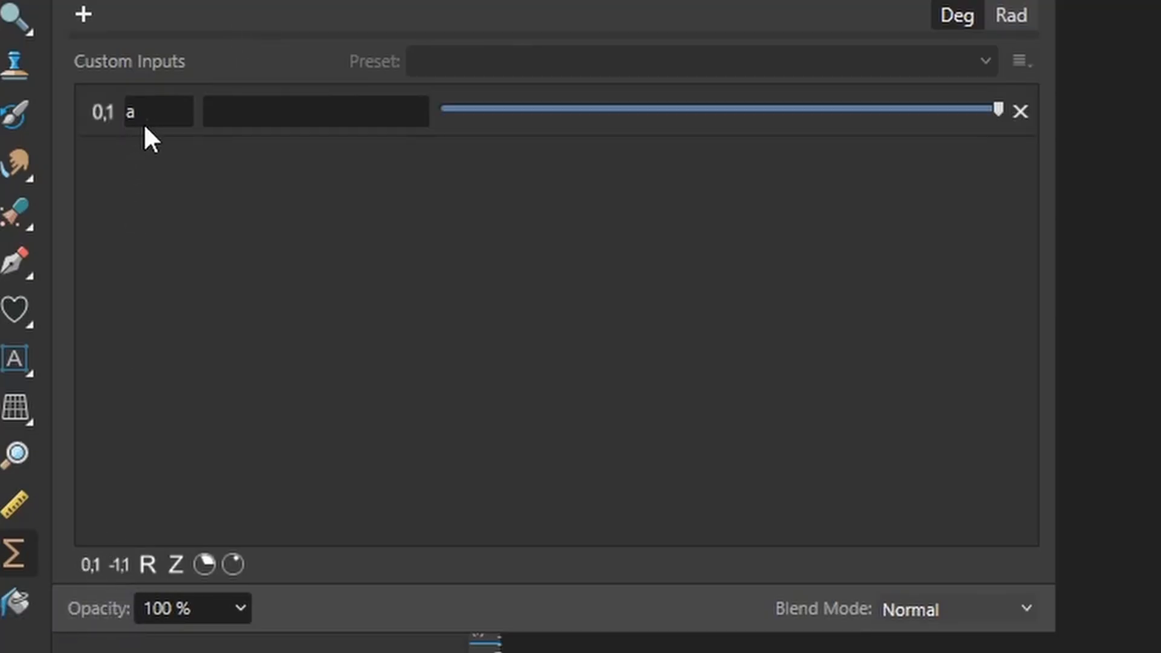
pyautogui.click(137, 114)
pyautogui.write('d')
pyautogui.press('Tab')
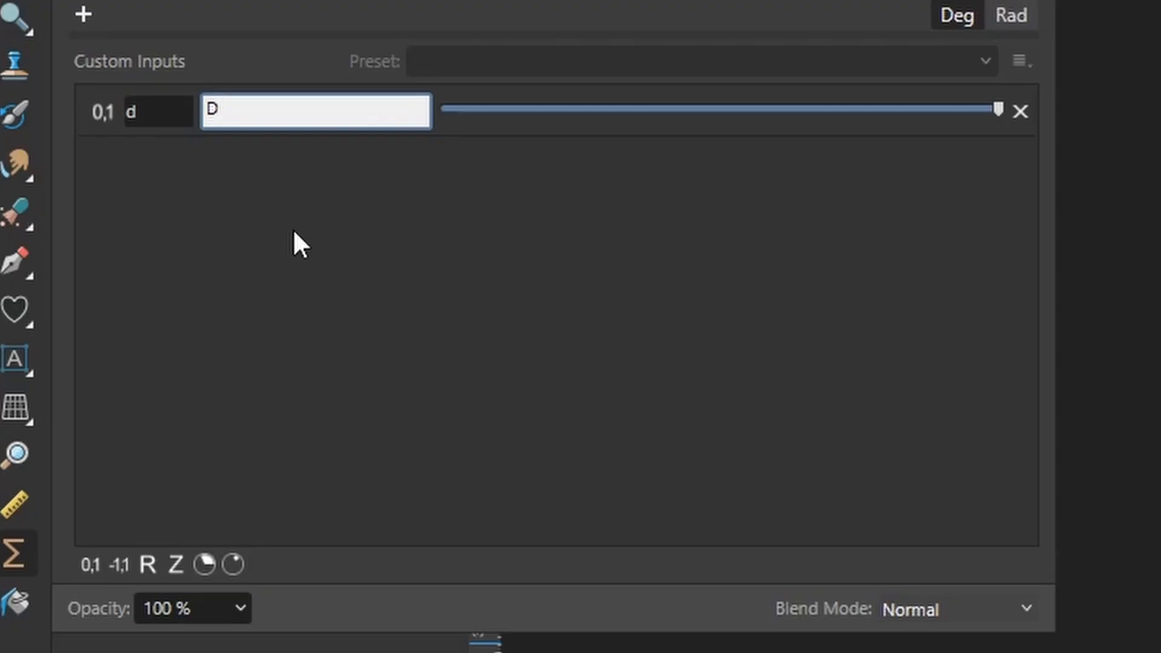
pyautogui.write('im')
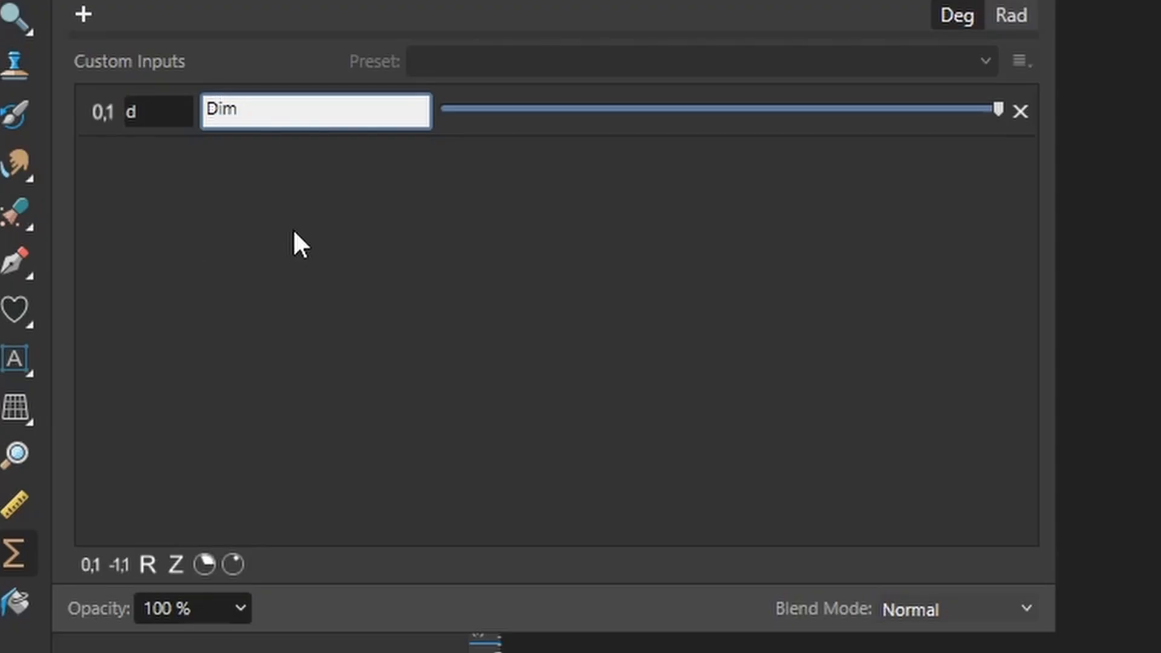
pyautogui.press('Return')
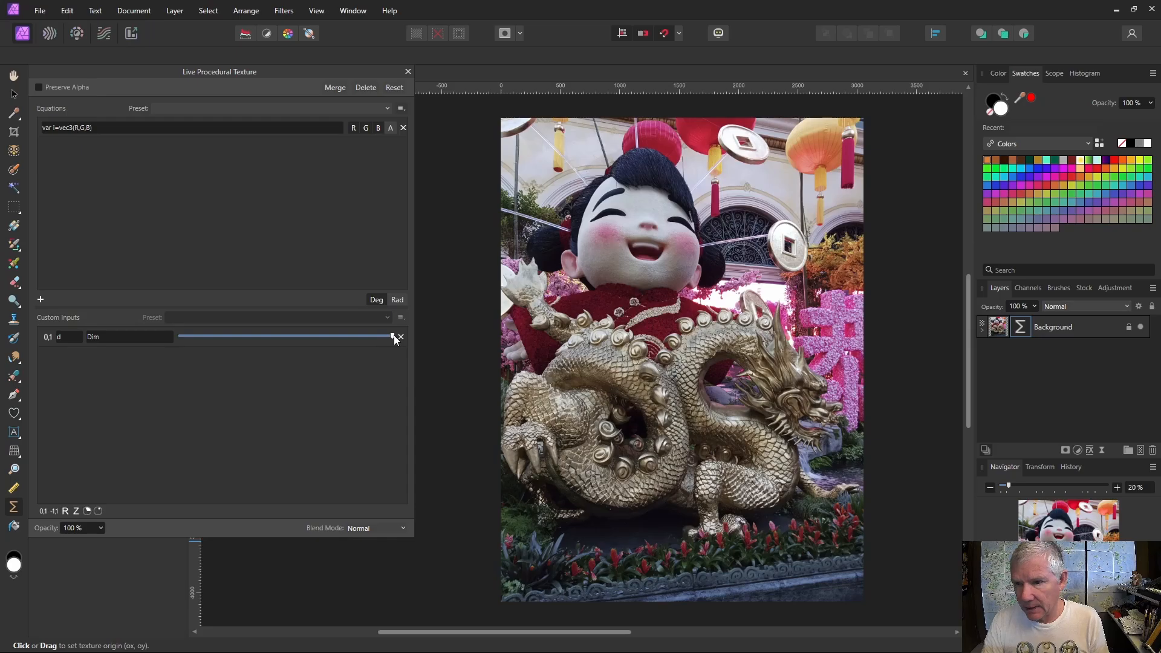
pyautogui.moveTo(394, 340); pyautogui.dragTo(179, 337)
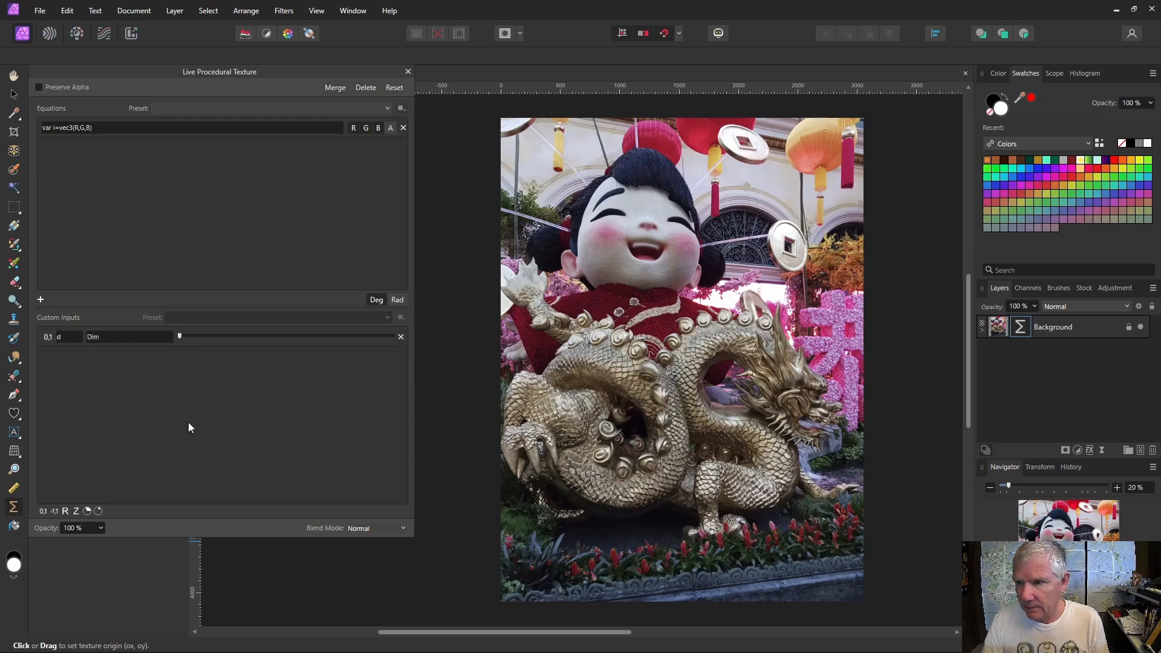
# Step: Extend the equation to var i=vec3(R,G,B); dim(i,vec3(d)) and raise the Dim input to just under half
pyautogui.click(112, 130)
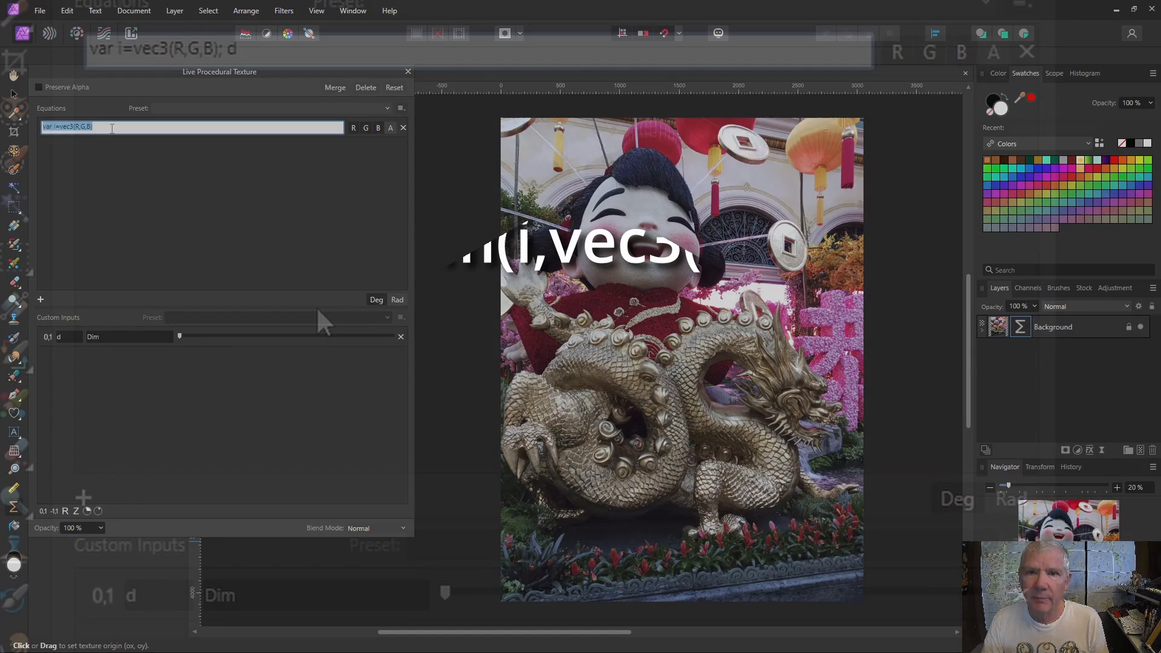
pyautogui.click(115, 130)
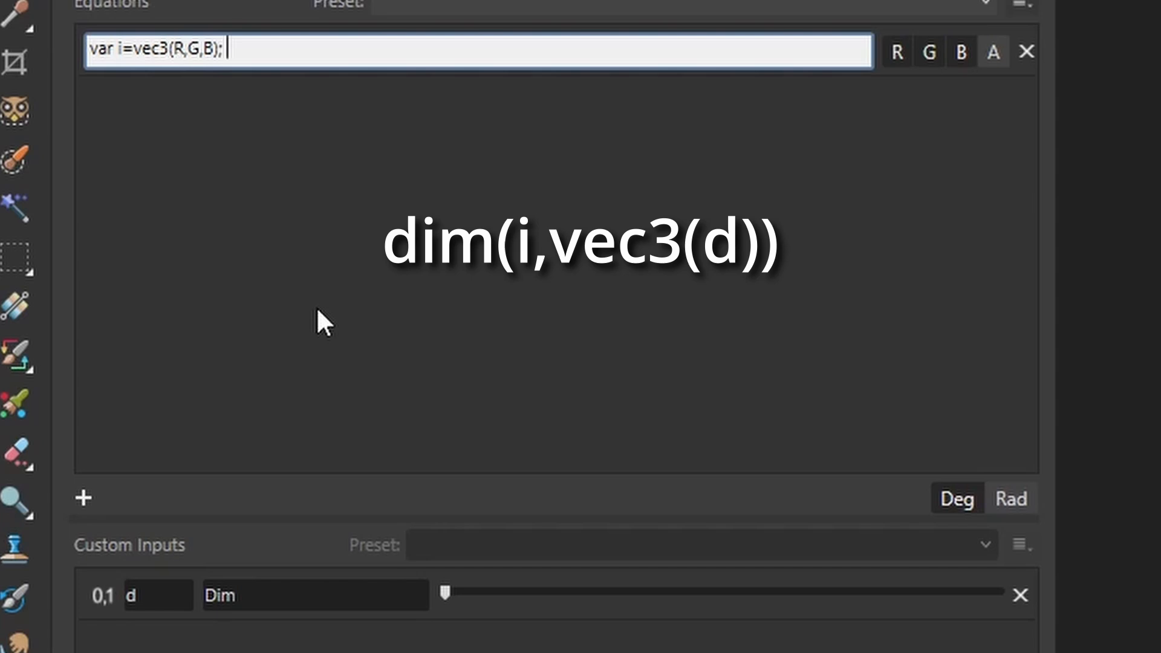
pyautogui.write('dim(i,')
pyautogui.write('vec3(d)')
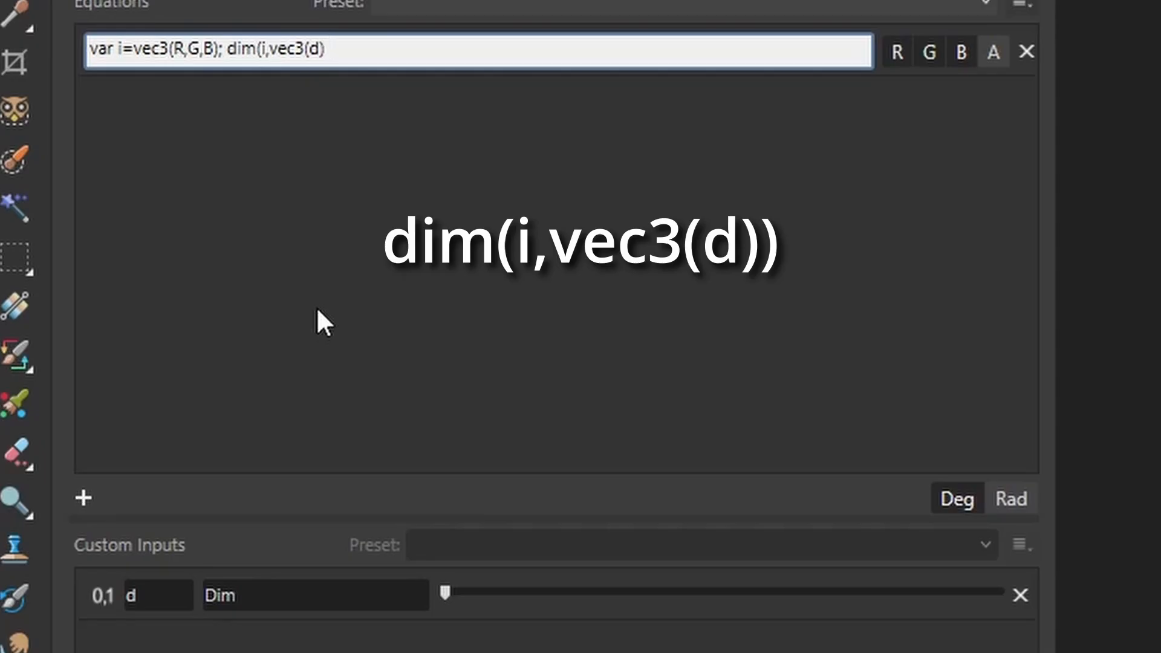
pyautogui.write(')')
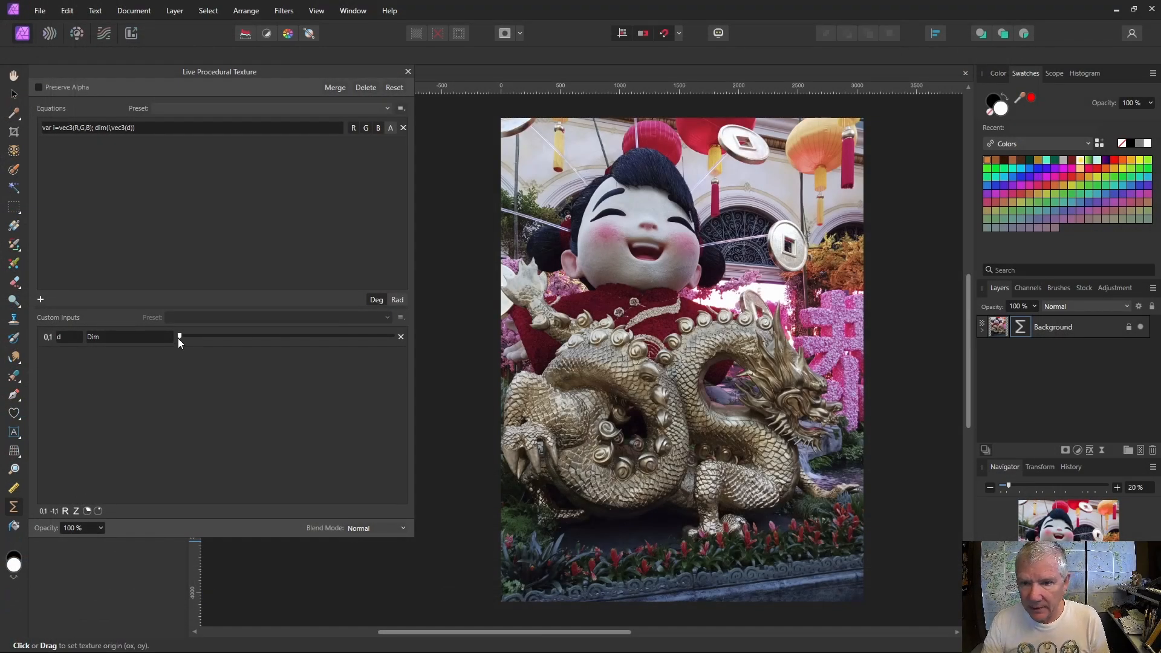
pyautogui.moveTo(179, 337); pyautogui.dragTo(273, 342)
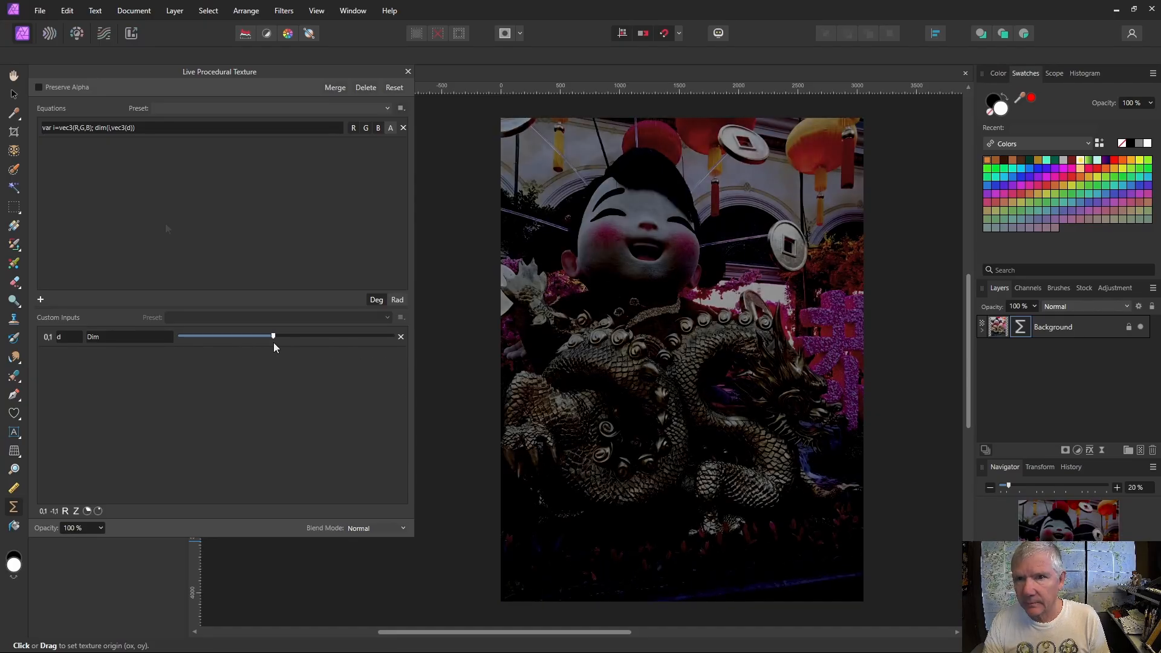
# Step: Add a second equation, disable its alpha output, and disable the R, G and B outputs of the first equation
pyautogui.click(40, 300)
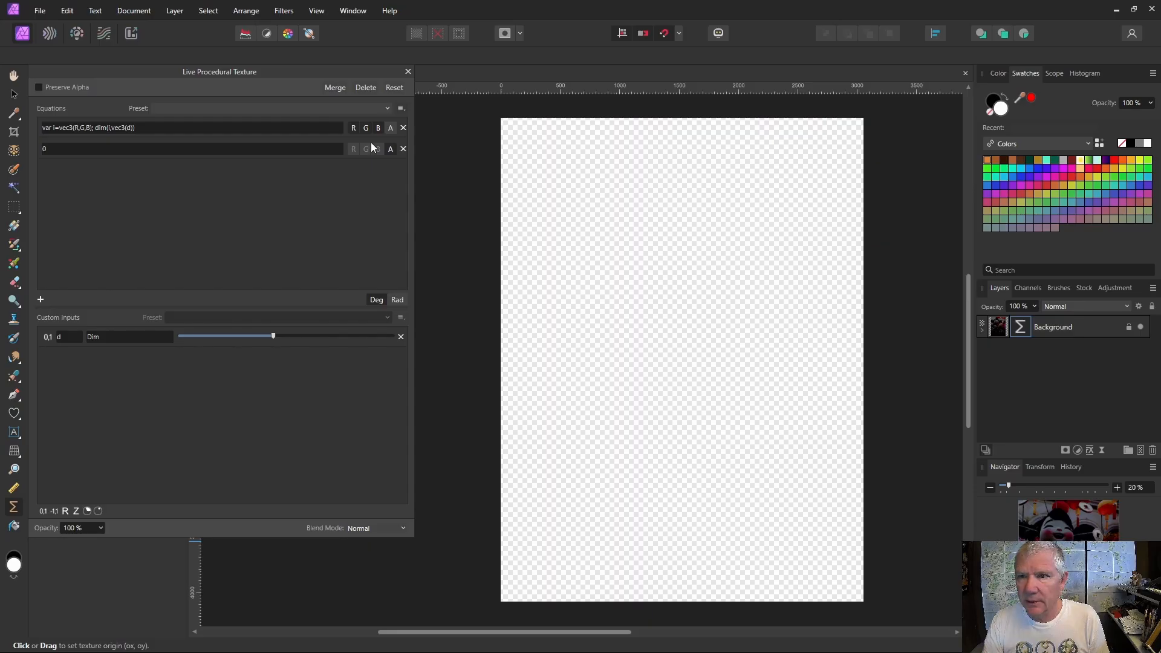
pyautogui.click(390, 149)
pyautogui.click(378, 128)
pyautogui.click(365, 128)
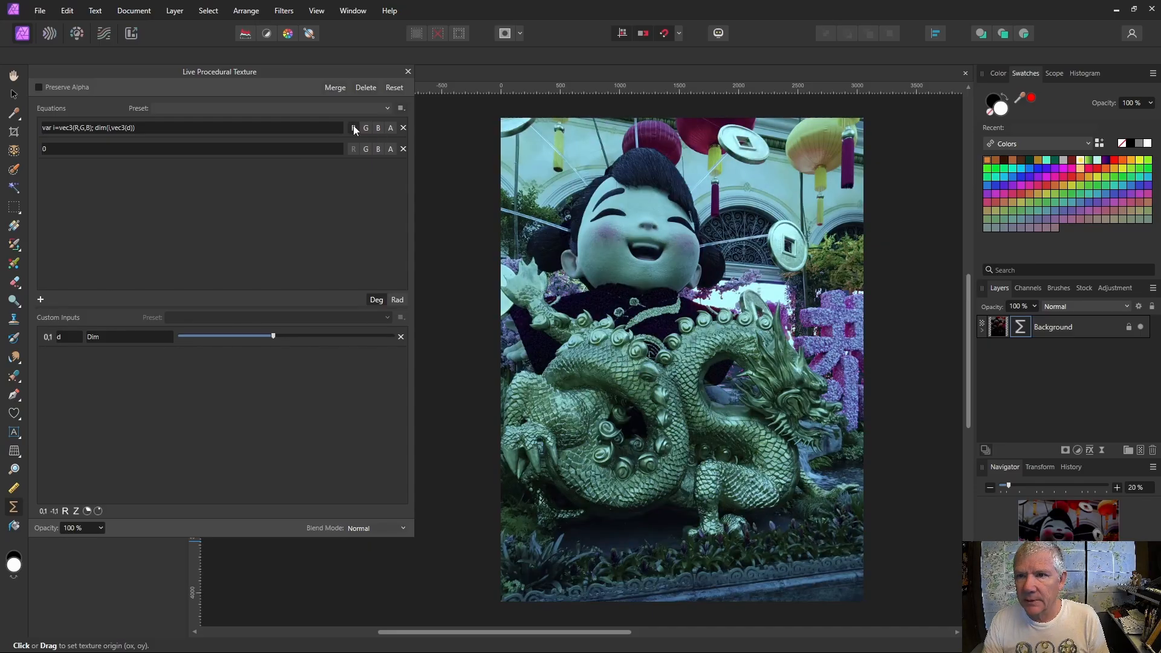
pyautogui.click(353, 127)
# Step: Copy the first equation's expression into the second equation and enable the second one's R, G and B outputs
pyautogui.click(130, 126)
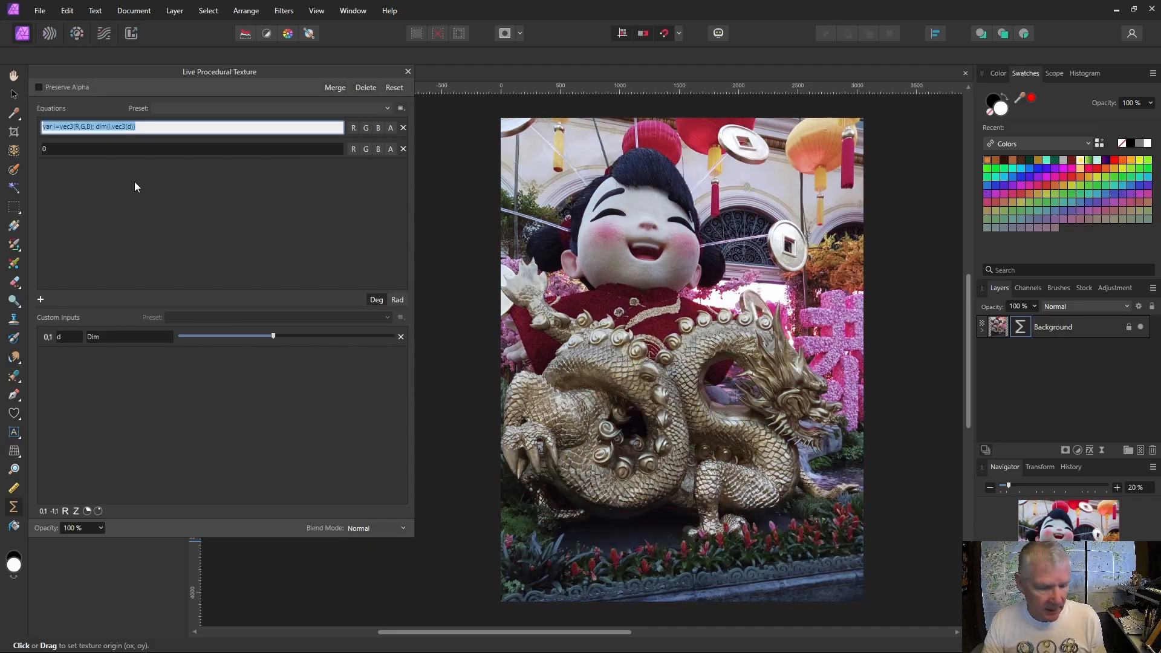
pyautogui.hotkey('ctrl', 'c')
pyautogui.click(81, 155)
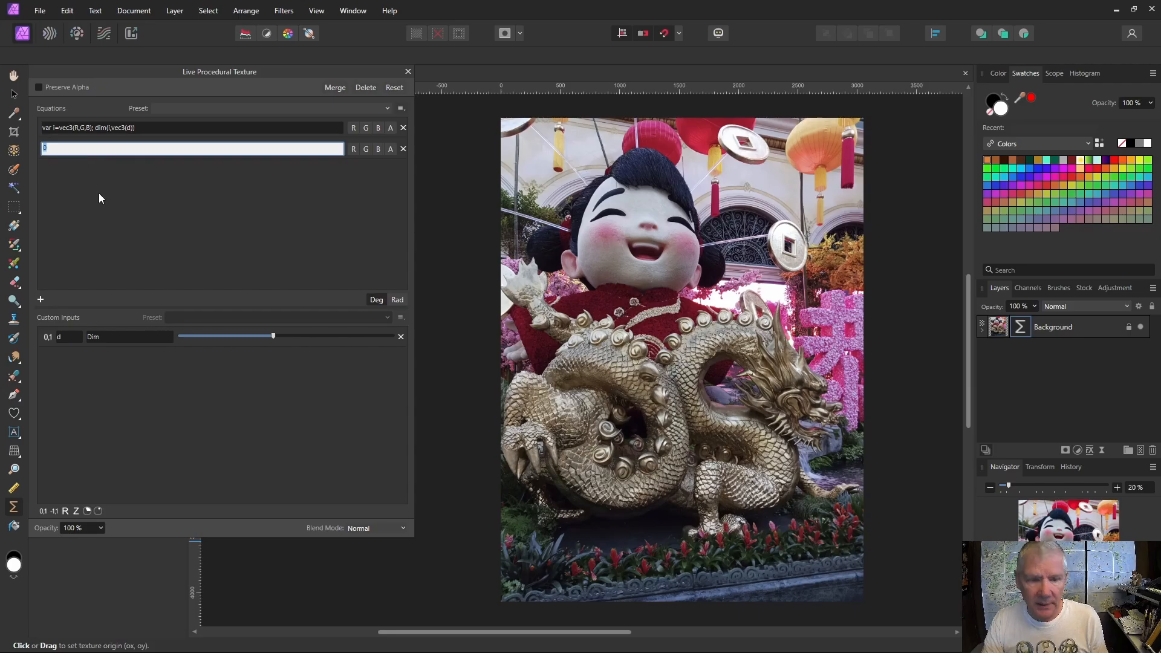
pyautogui.hotkey('ctrl', 'v')
pyautogui.press('Return')
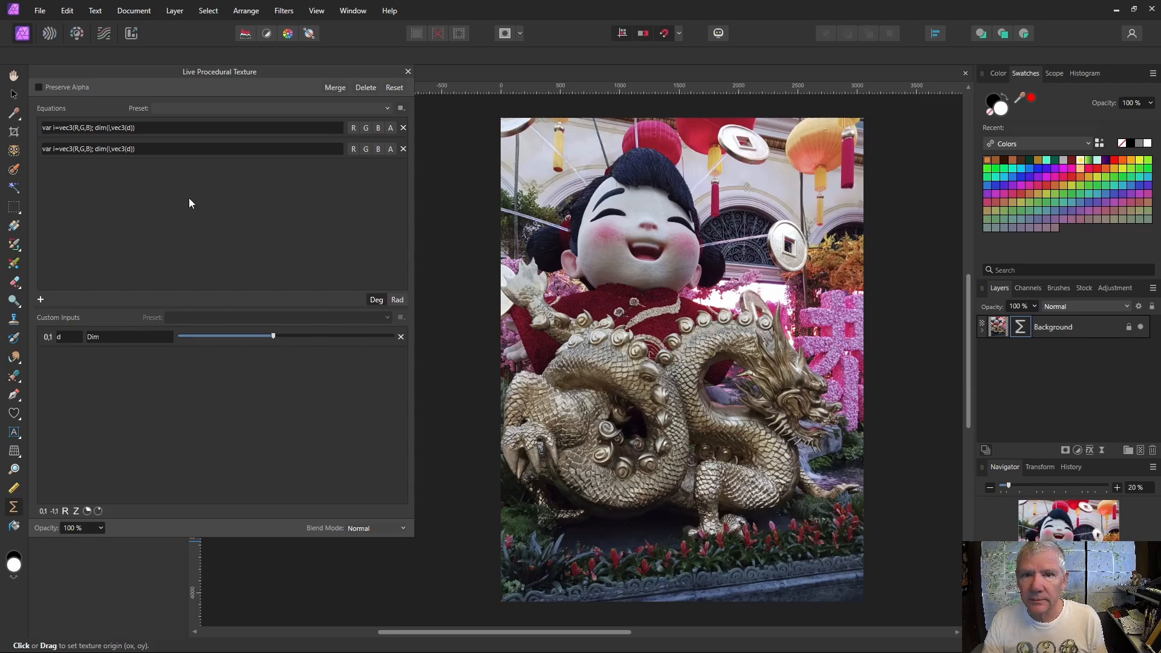
pyautogui.click(353, 149)
pyautogui.click(366, 149)
pyautogui.click(378, 148)
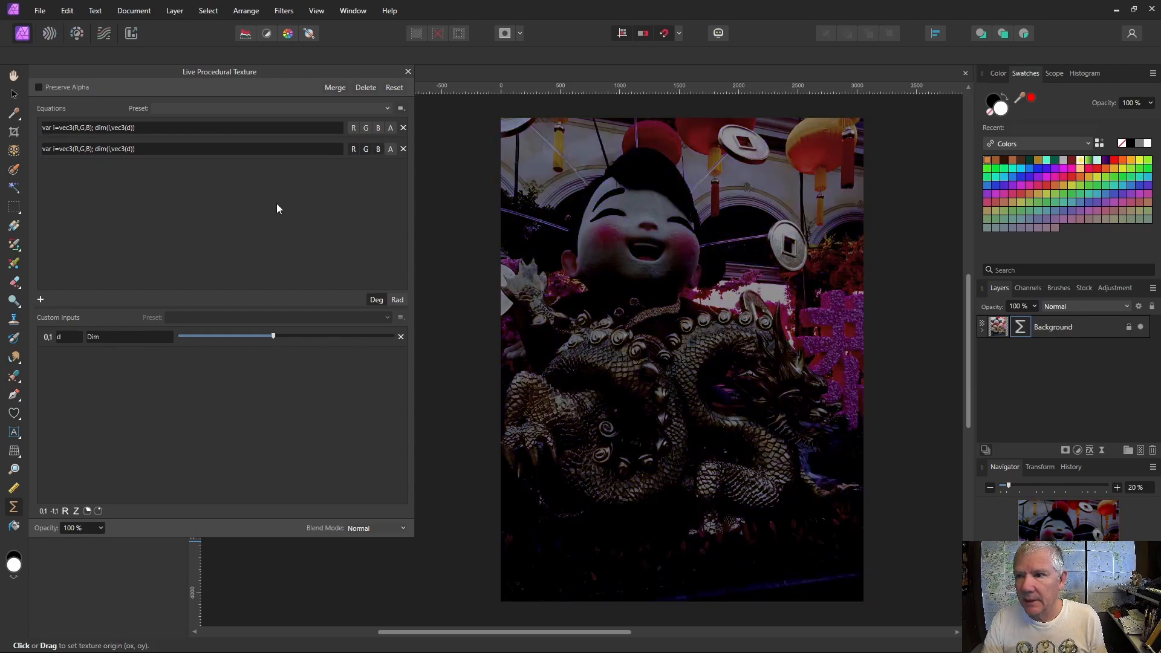
# Step: Replace dim(i,vec3(d)) with i-d in the second equation
pyautogui.click(122, 148)
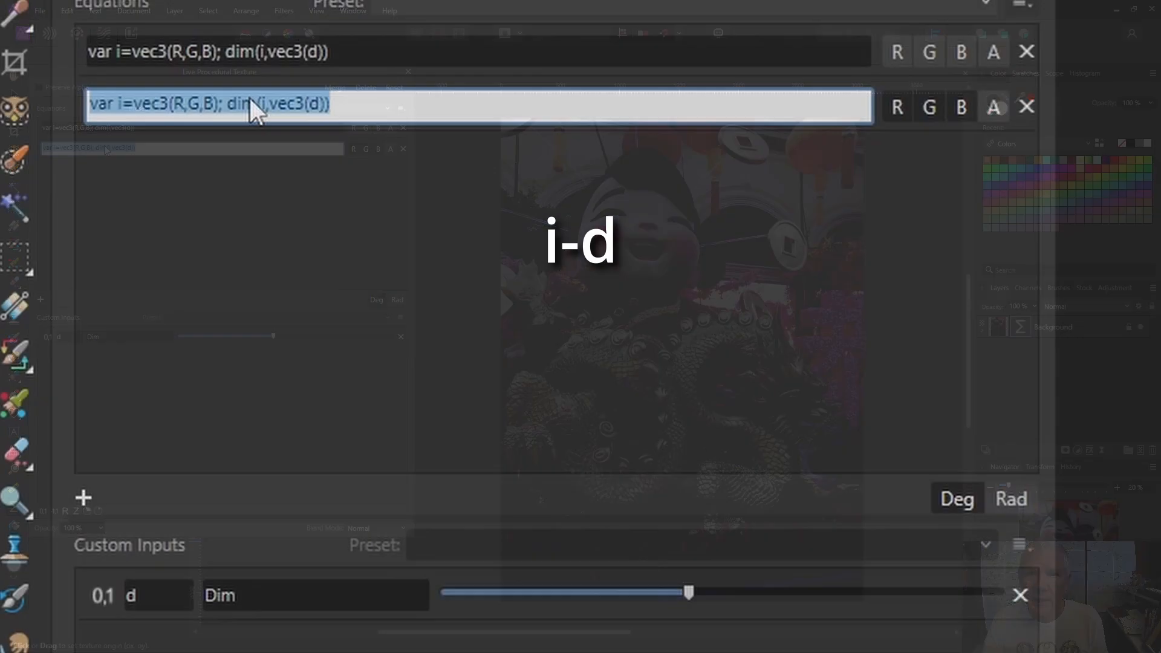
pyautogui.doubleClick(242, 104)
pyautogui.moveTo(242, 104); pyautogui.dragTo(391, 158)
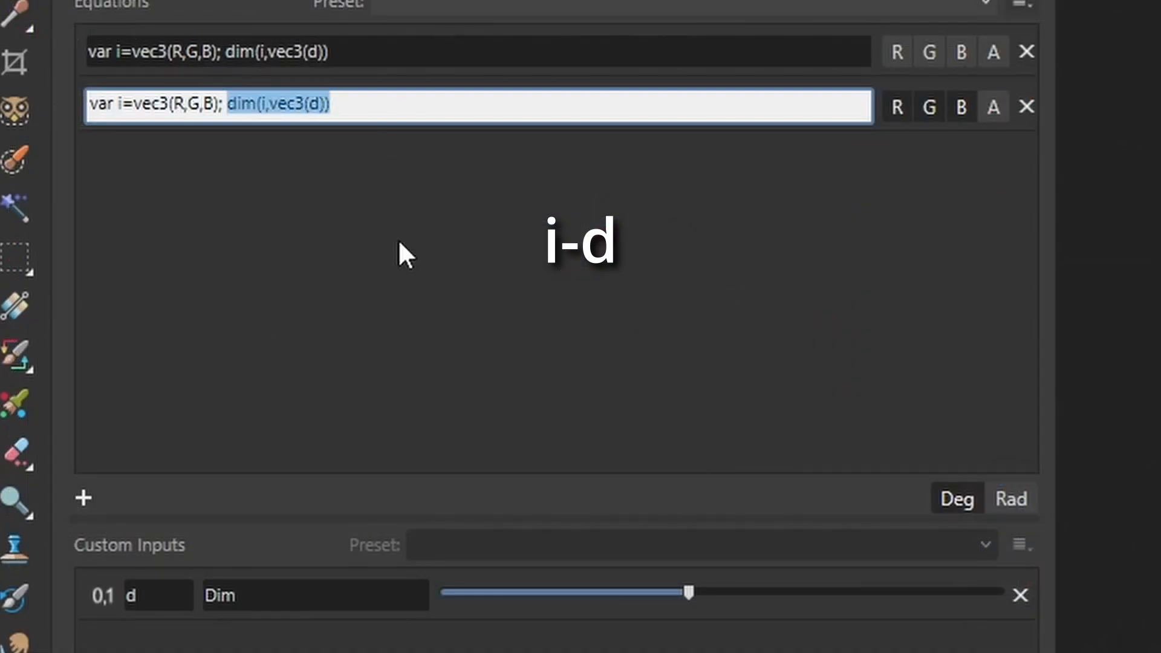
pyautogui.press('BackSpace')
pyautogui.write('i-')
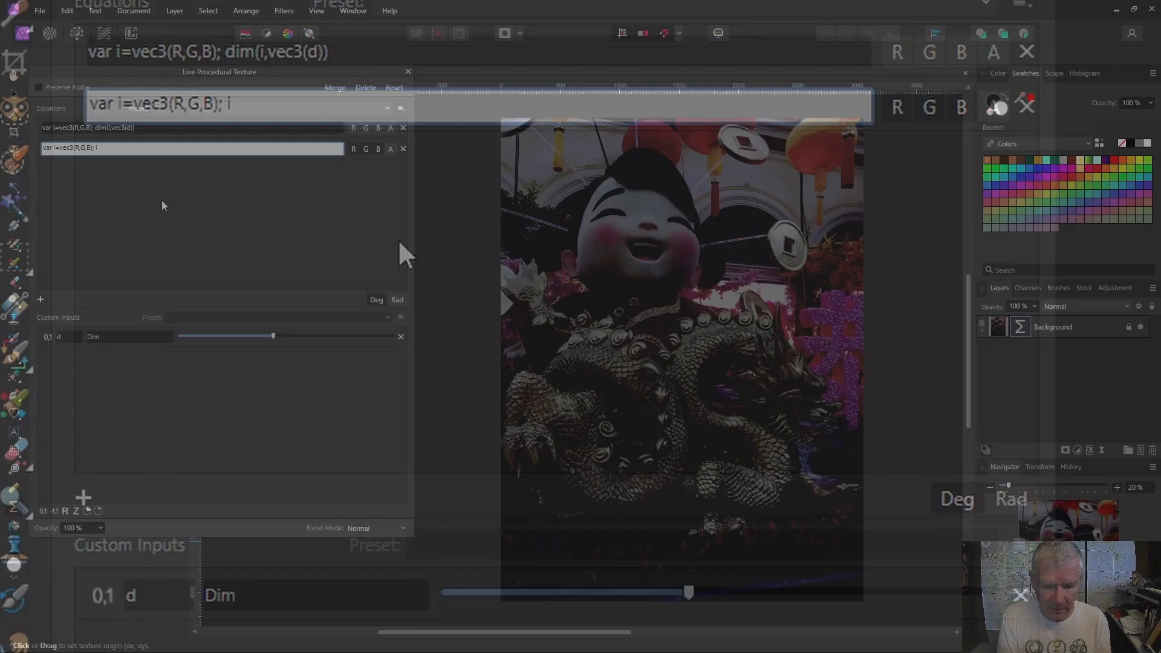
pyautogui.write('d')
pyautogui.press('Return')
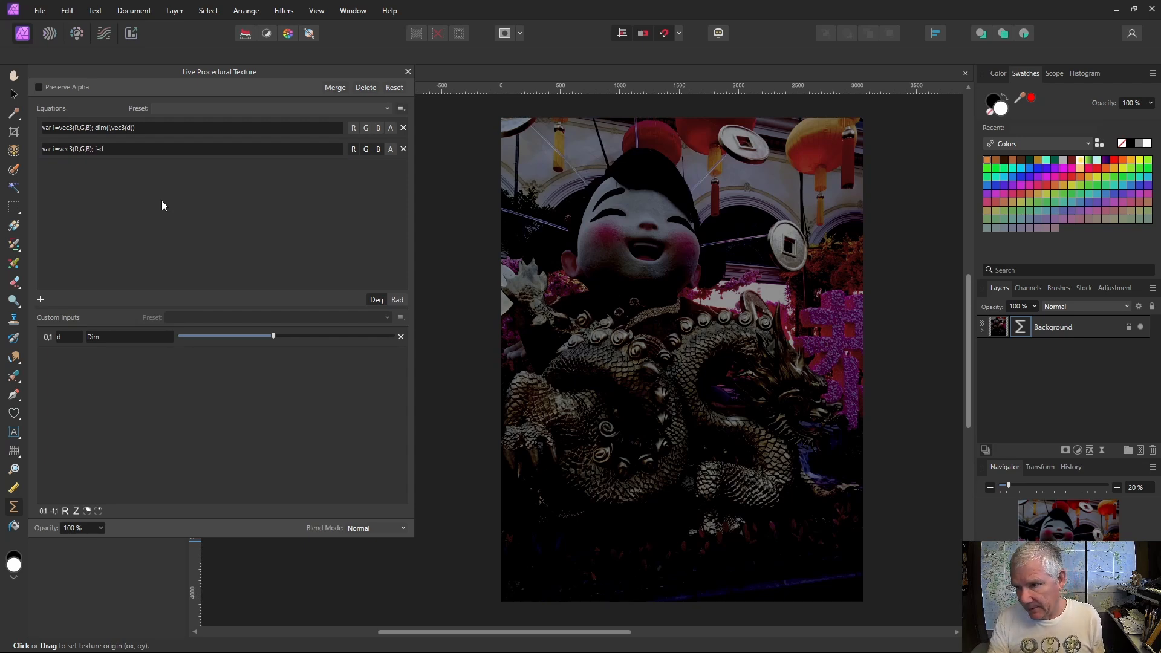
# Step: Compare both equations on the image by switching the R, G and B outputs to the first equation and back to the second
pyautogui.click(353, 128)
pyautogui.click(365, 128)
pyautogui.click(378, 128)
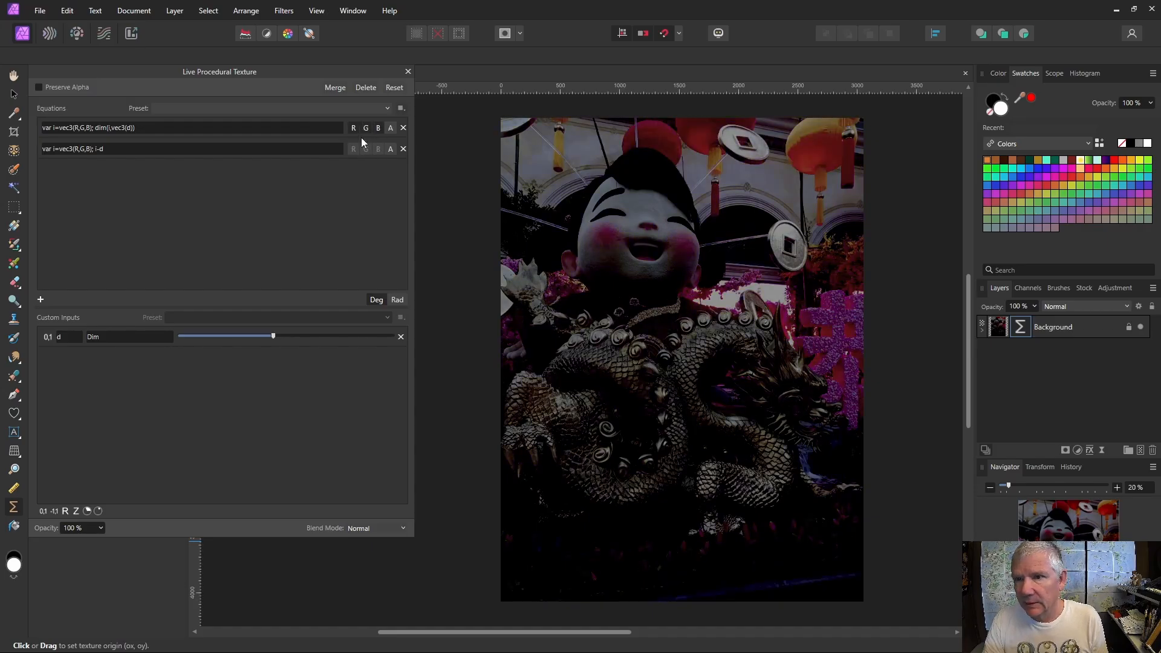
pyautogui.click(353, 149)
pyautogui.click(366, 148)
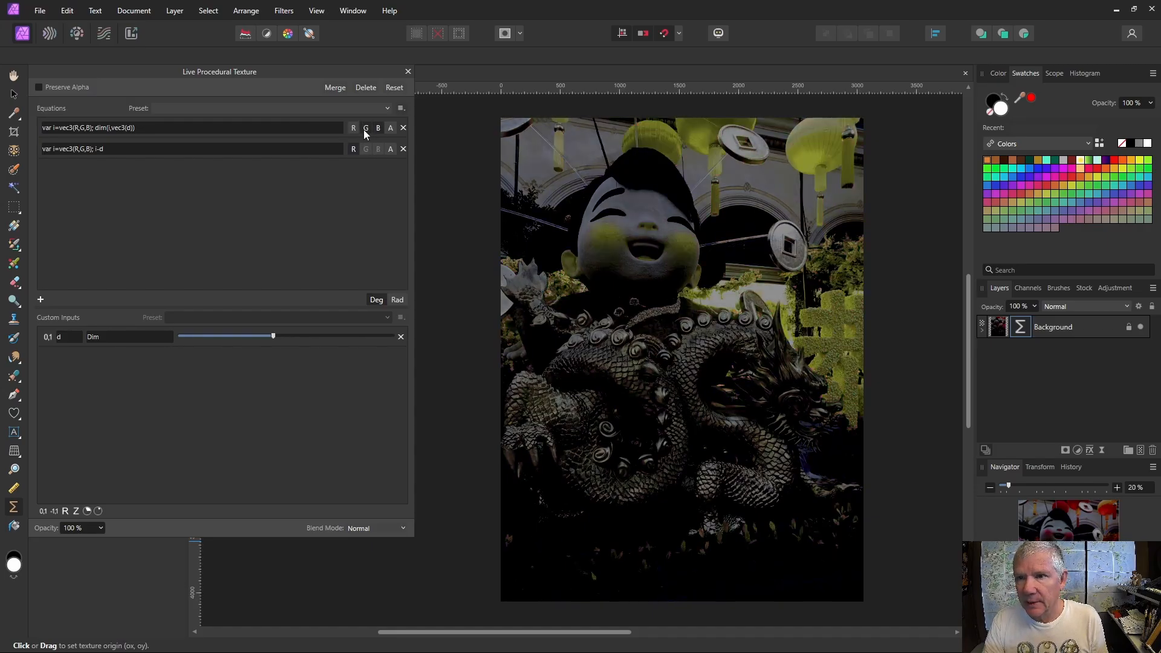
pyautogui.click(378, 128)
pyautogui.click(378, 128)
pyautogui.click(378, 149)
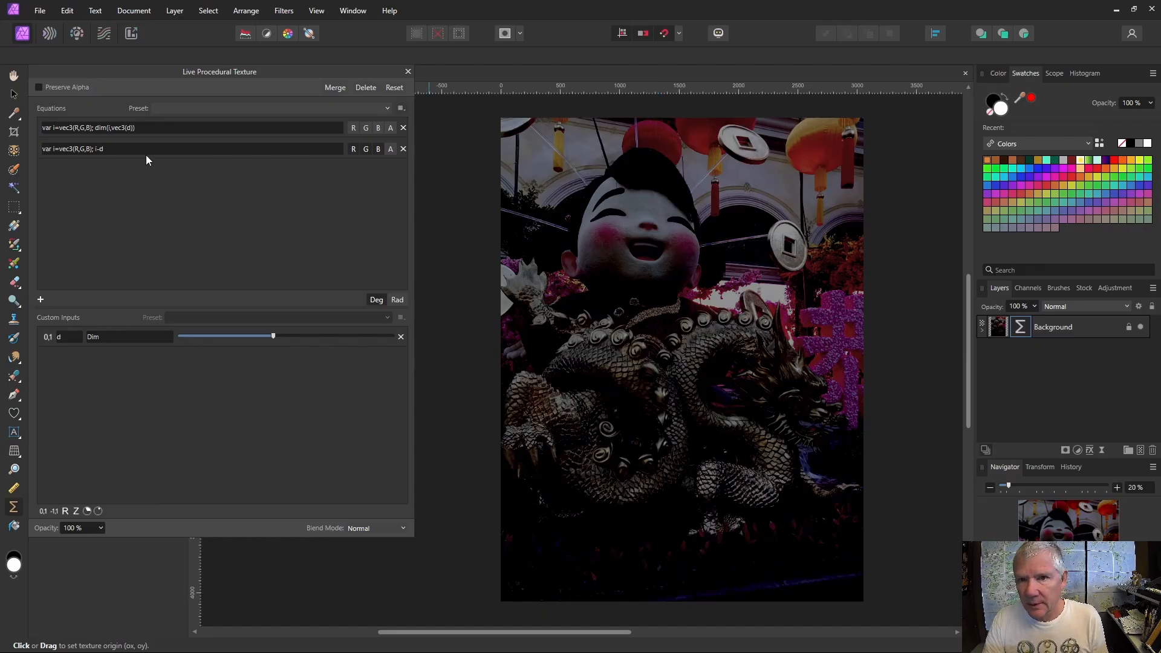
# Step: Negate the second equation's result as -(i-d) and raise the Dim input slightly
pyautogui.click(95, 152)
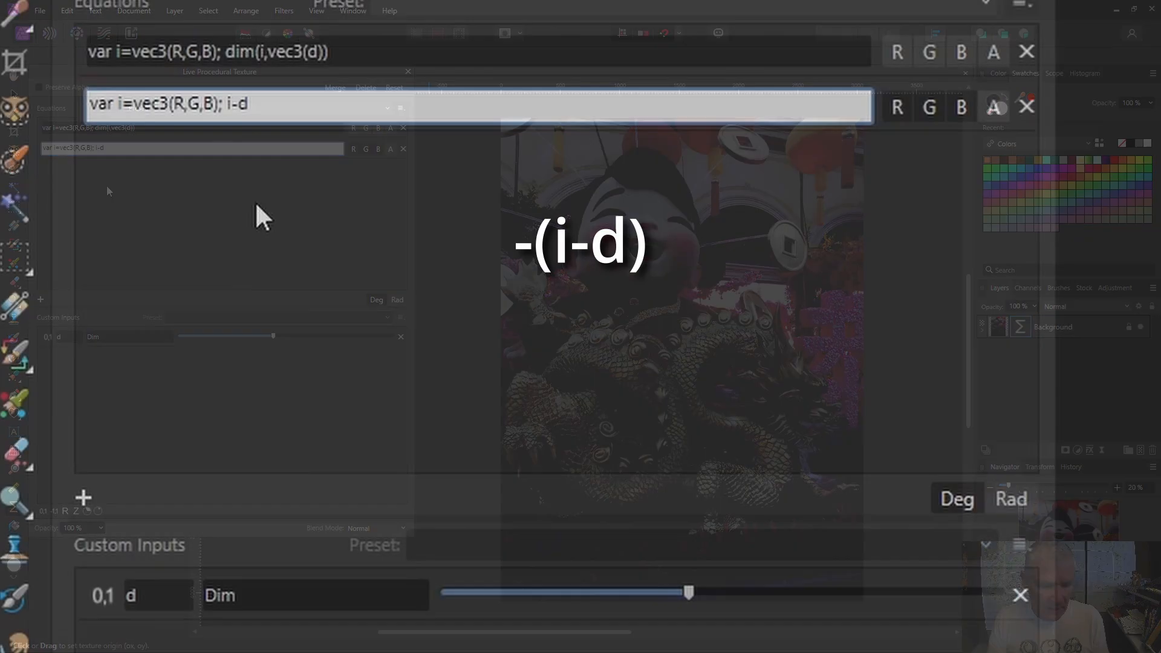
pyautogui.write('(')
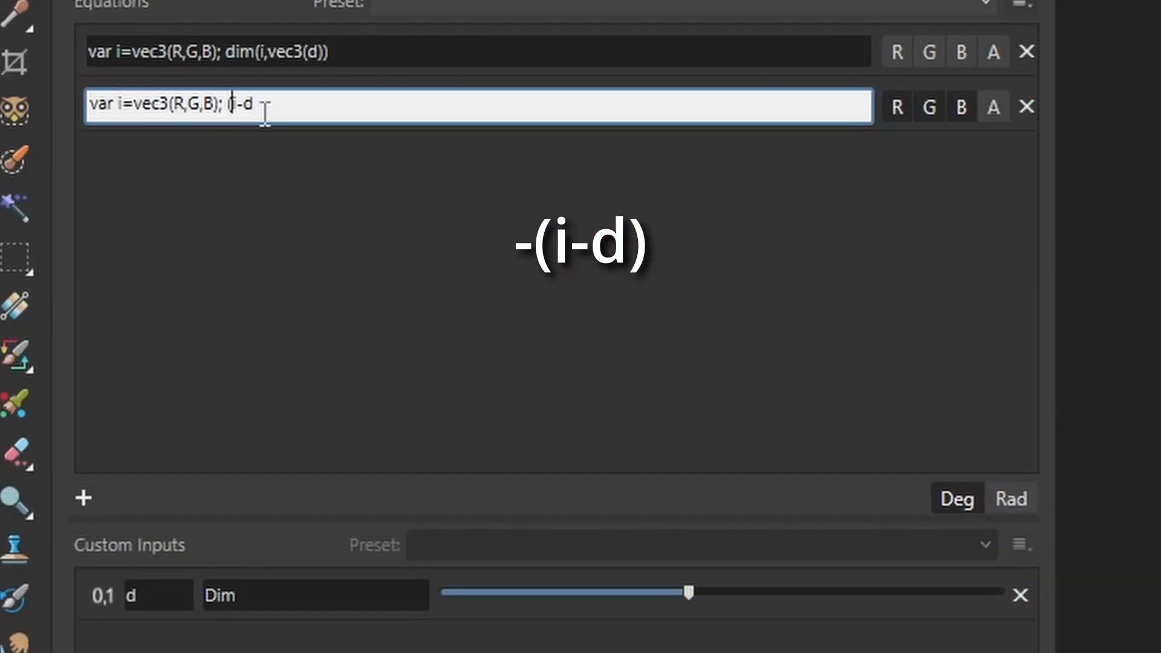
pyautogui.click(266, 109)
pyautogui.write('); ')
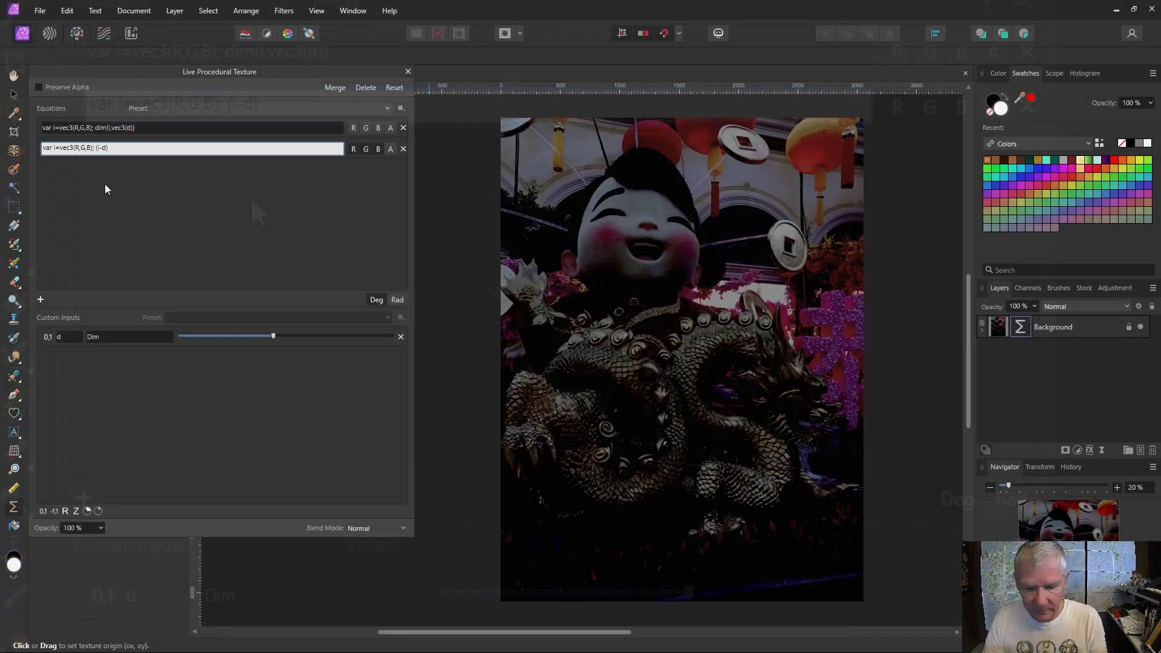
pyautogui.write('-')
pyautogui.press('Return')
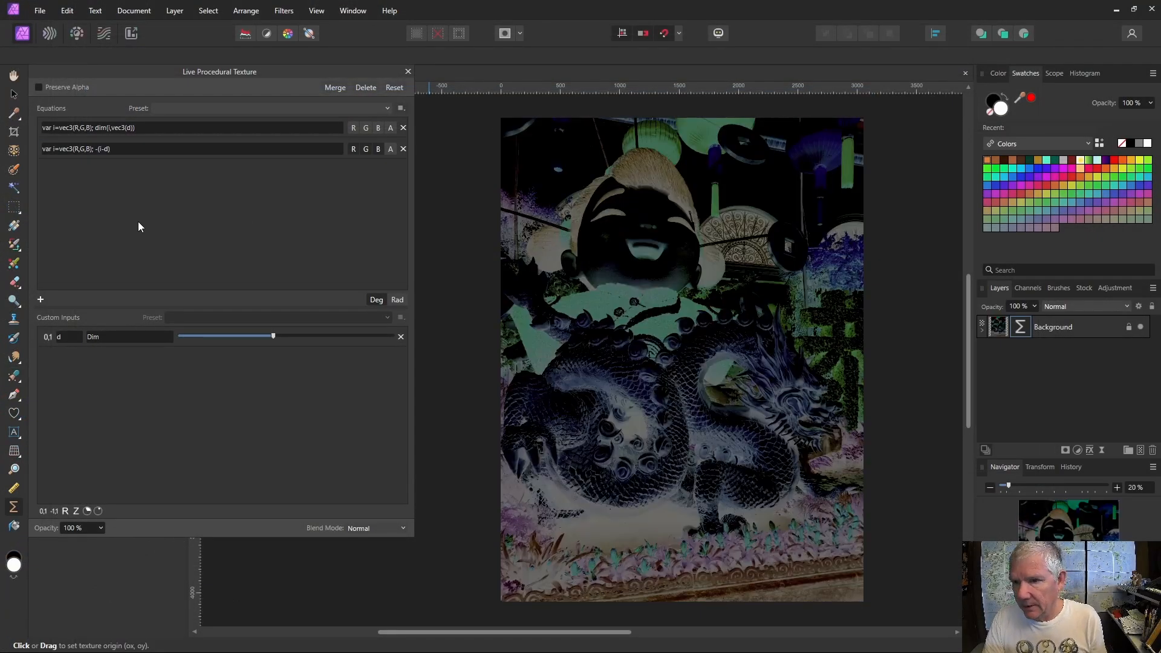
pyautogui.moveTo(273, 338)
pyautogui.mouseDown()
pyautogui.moveTo(219, 337)
pyautogui.moveTo(392, 339)
pyautogui.moveTo(277, 340)
pyautogui.mouseUp()
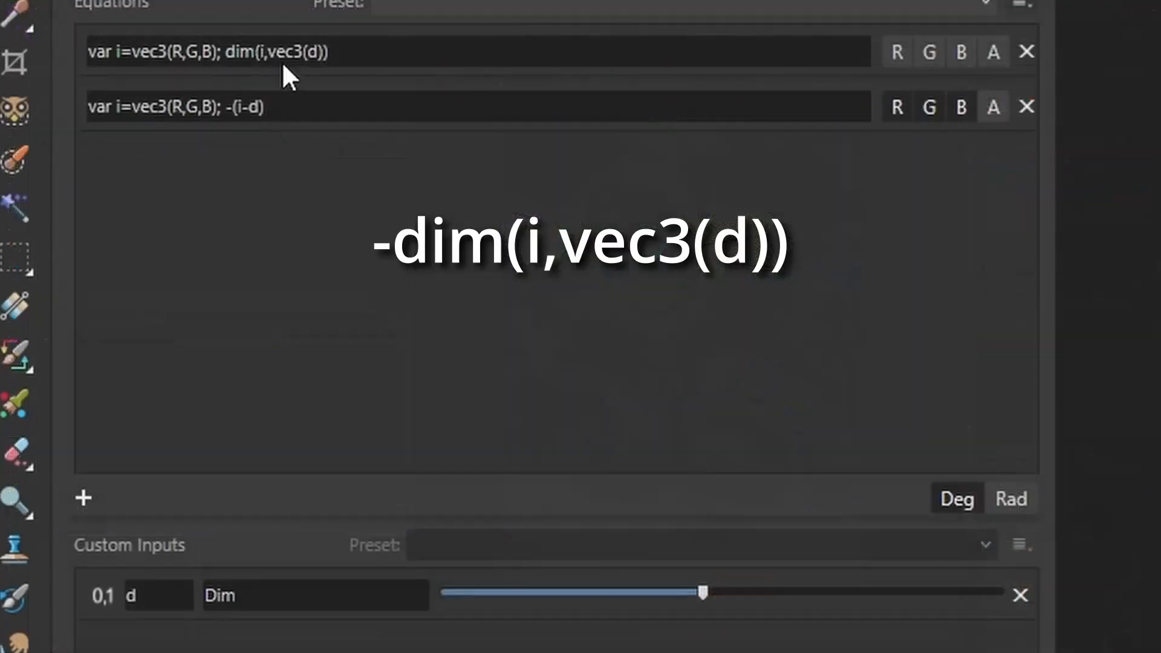
# Step: Negate the first equation's result as -dim(i,vec3(d)) and switch the R, G and B outputs to that equation
pyautogui.click(228, 54)
pyautogui.click(225, 53)
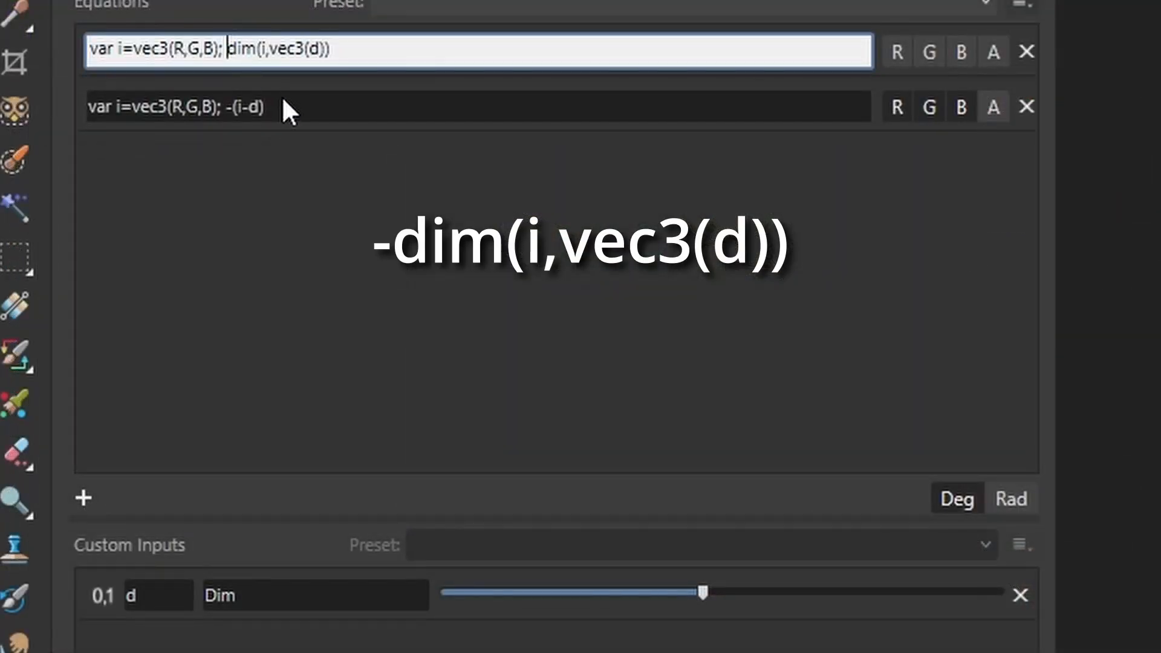
pyautogui.write('-')
pyautogui.click(929, 52)
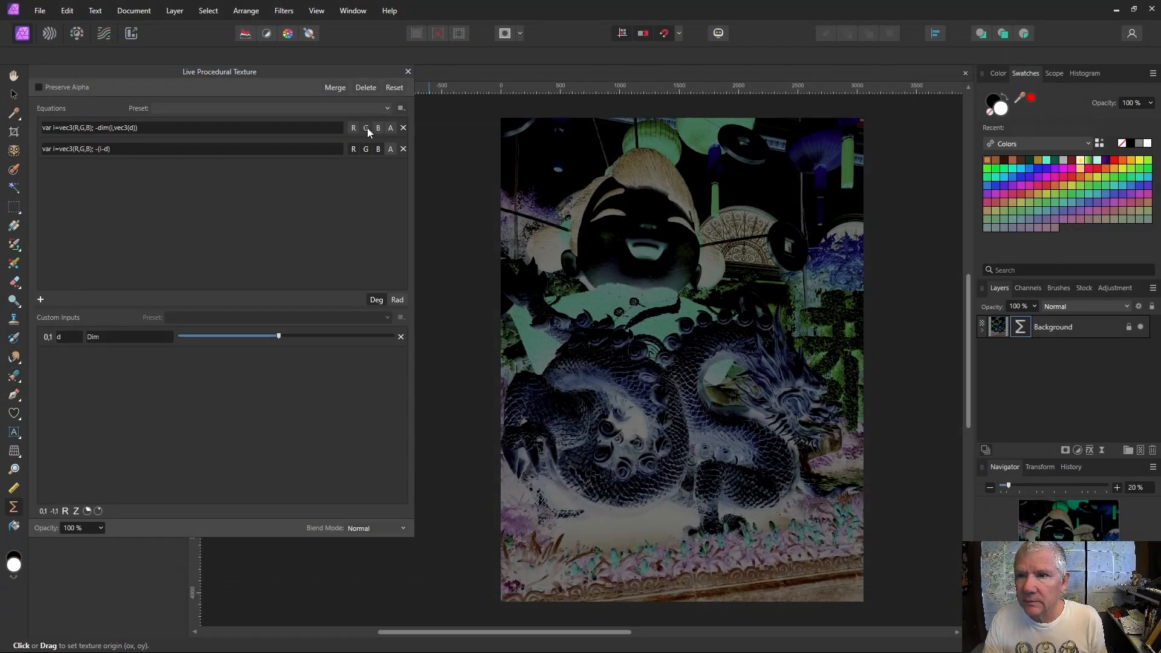
pyautogui.click(378, 128)
pyautogui.click(353, 128)
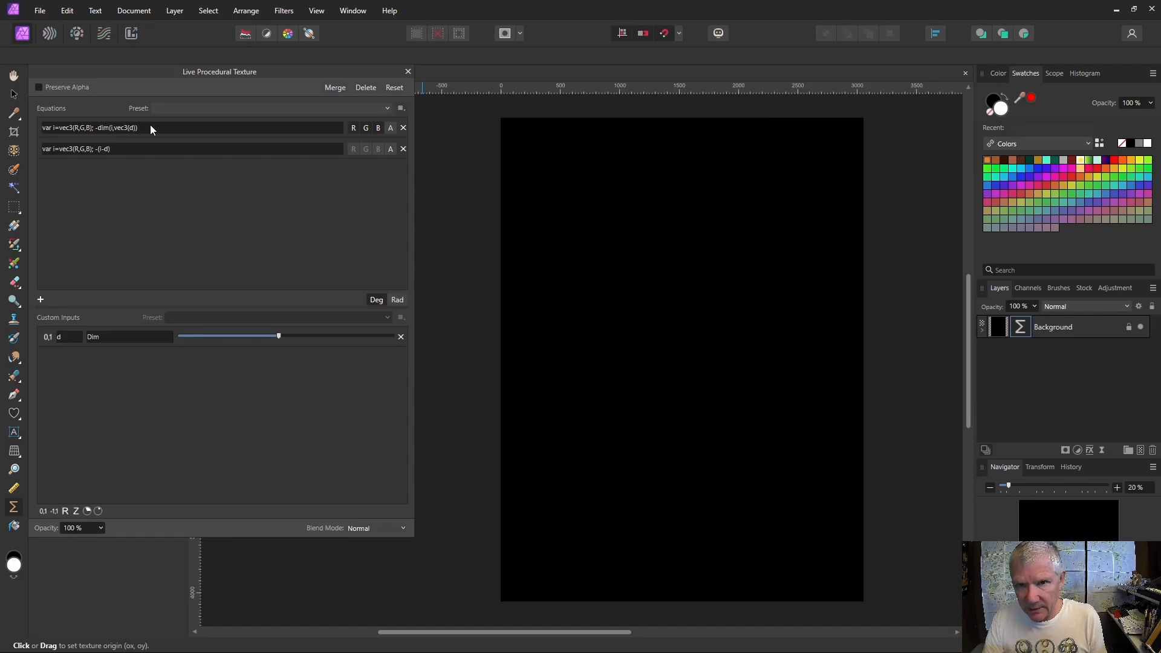
# Step: Remove the minus sign in front of dim in the first equation
pyautogui.click(97, 126)
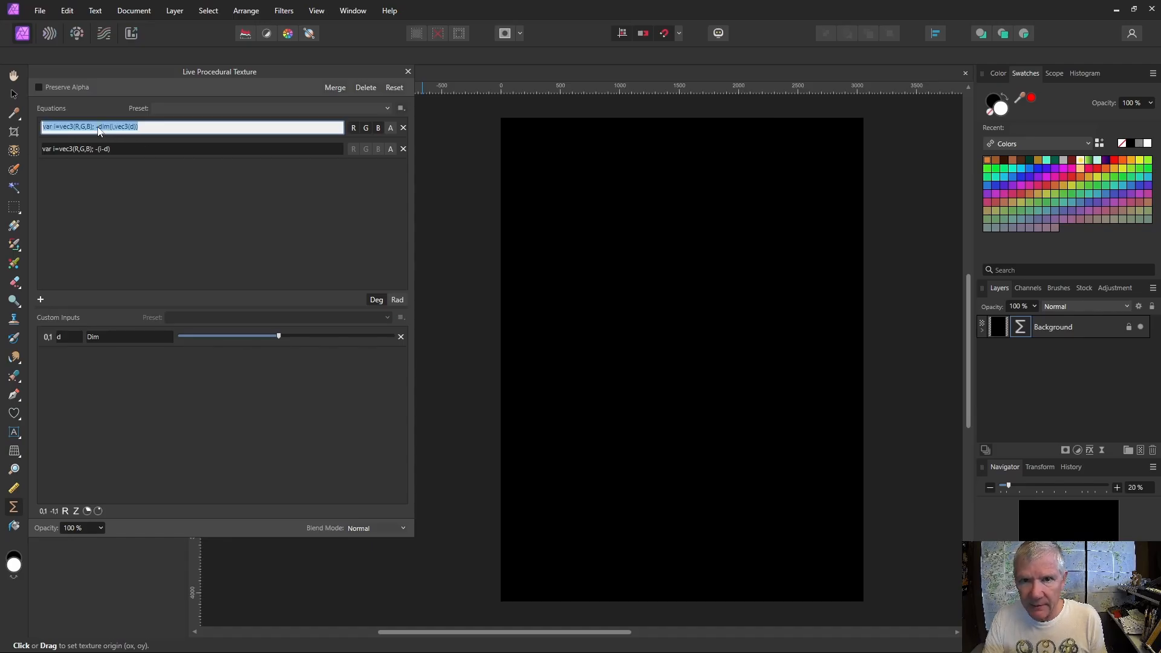
pyautogui.press('BackSpace')
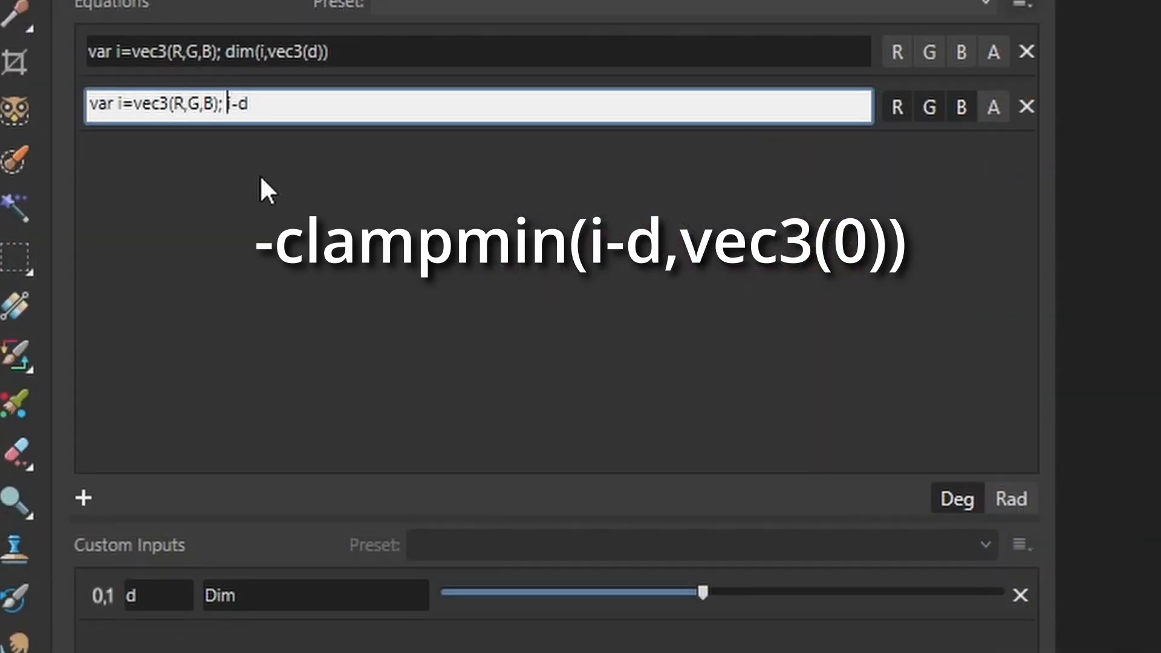
# Step: Wrap the second equation's result in clampmin so it reads clampmin(i-d,vec3(0))
pyautogui.write('clampmin(')
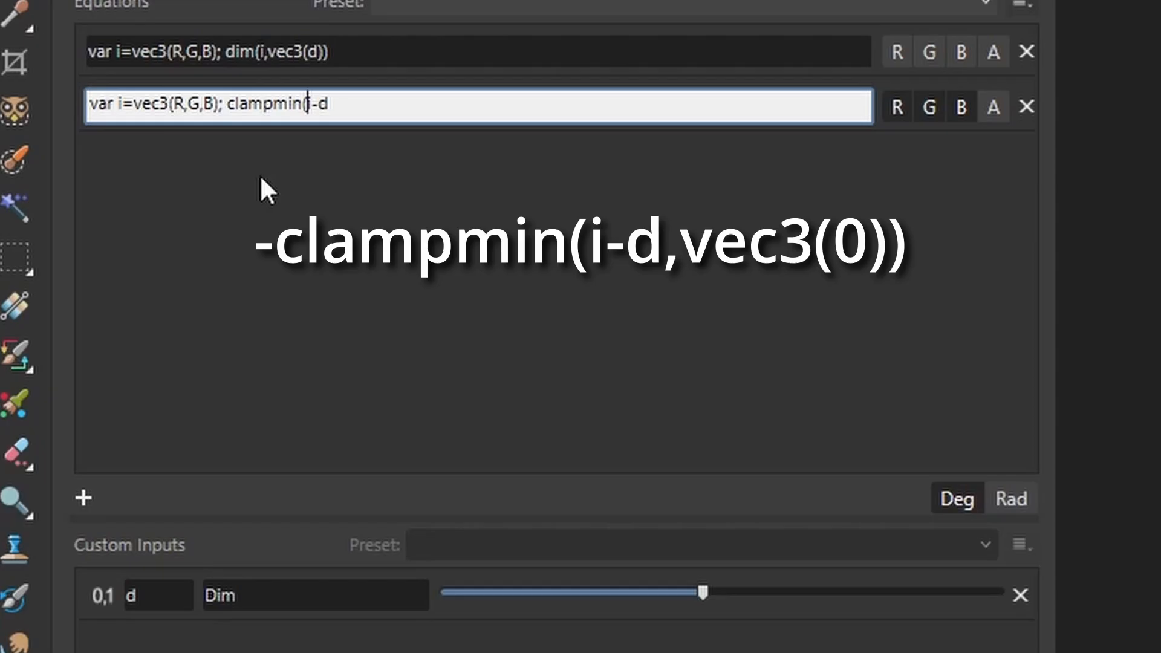
pyautogui.click(347, 118)
pyautogui.write(',vec3(0))')
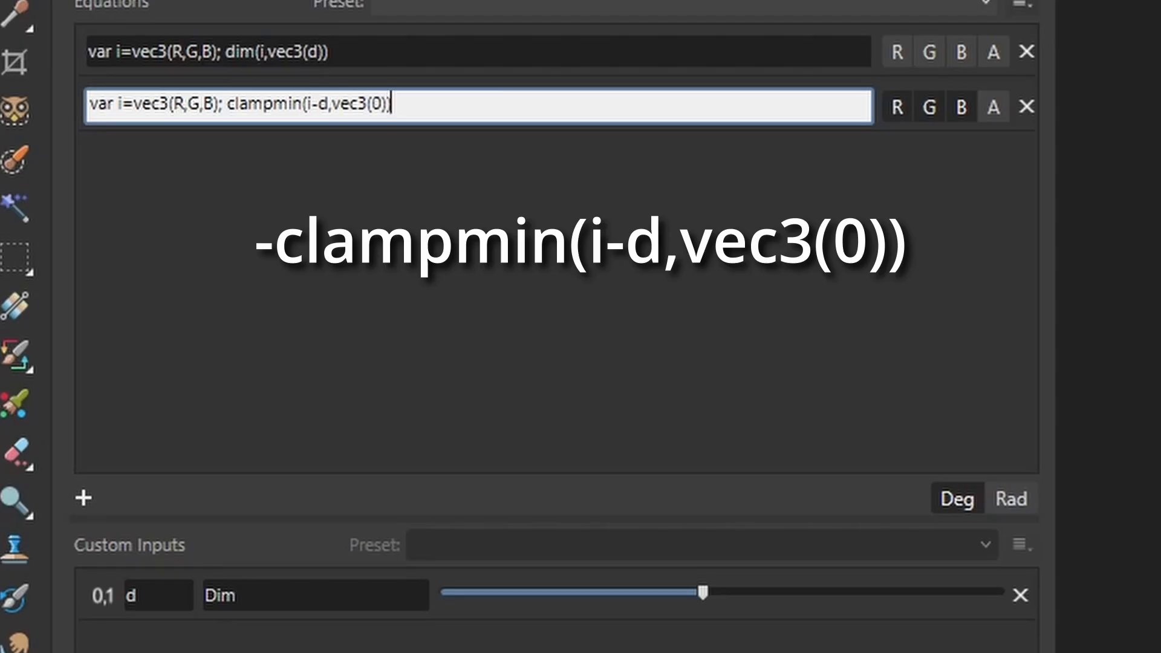
# Step: Try negating the second equation's result as -clampmin(i-d,vec3(0)), and undo the negation
pyautogui.click(96, 154)
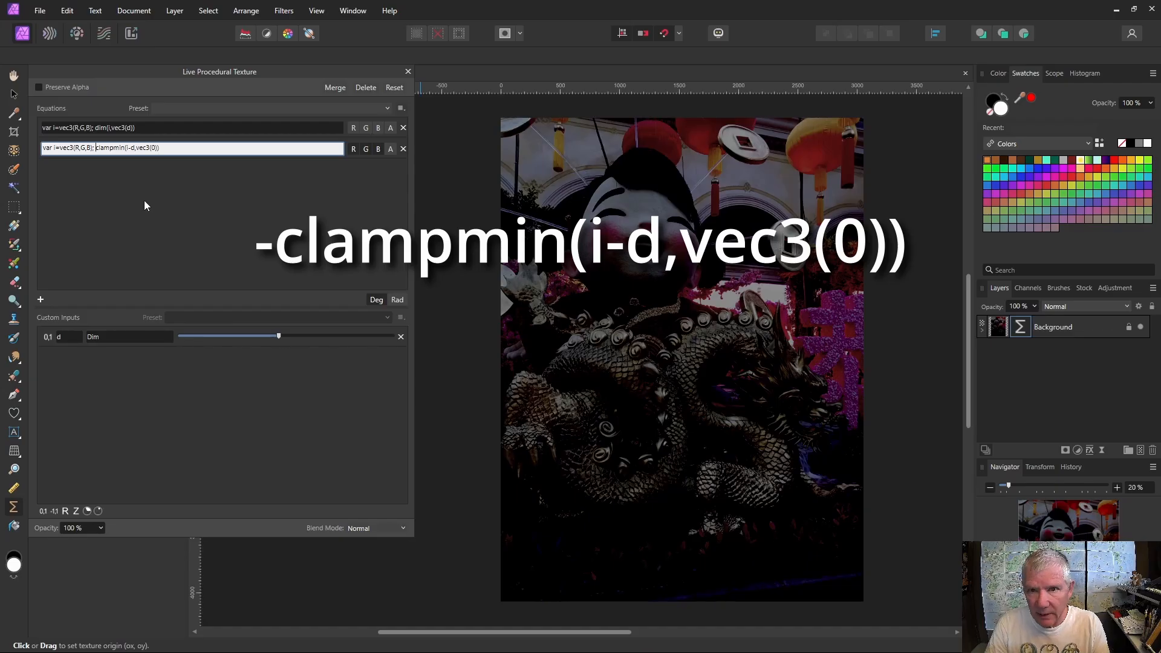
pyautogui.write('-')
pyautogui.press('Return')
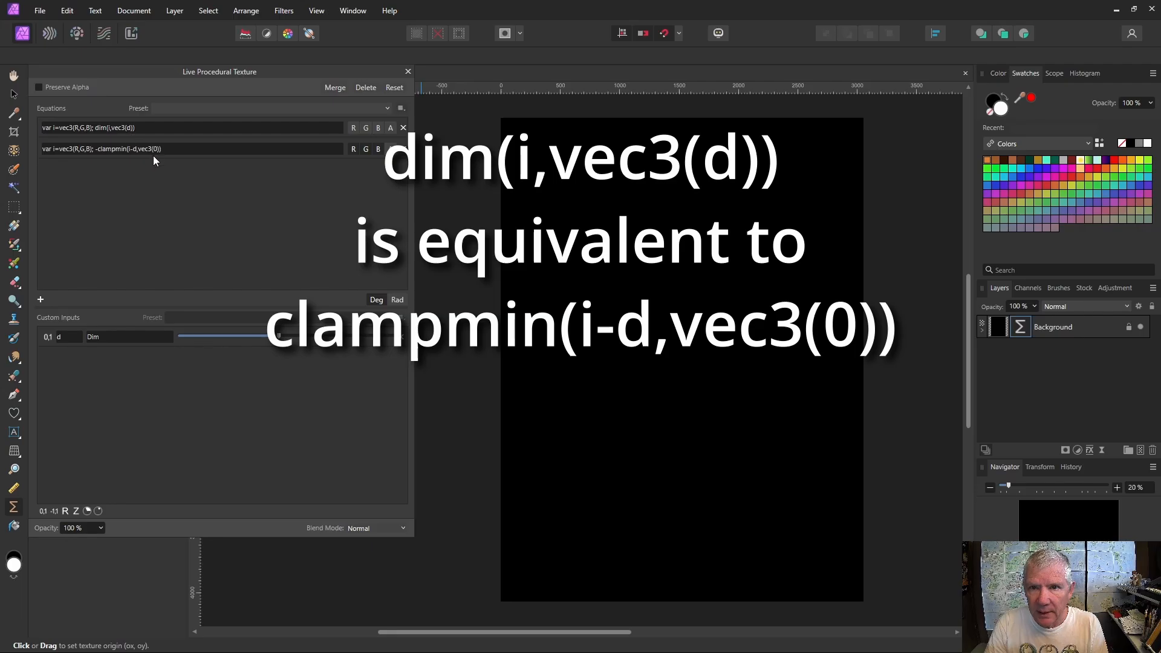
pyautogui.hotkey('ctrl', 'z')
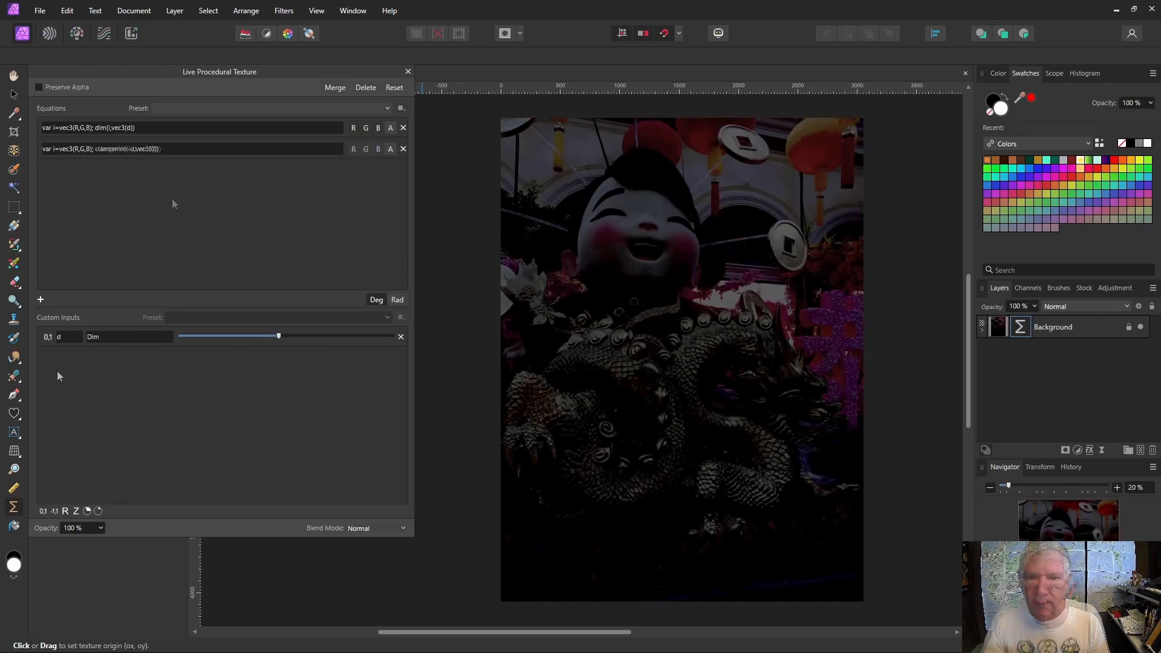
# Step: Add a real-number custom input a with the description Scale and set its value to 4
pyautogui.click(66, 512)
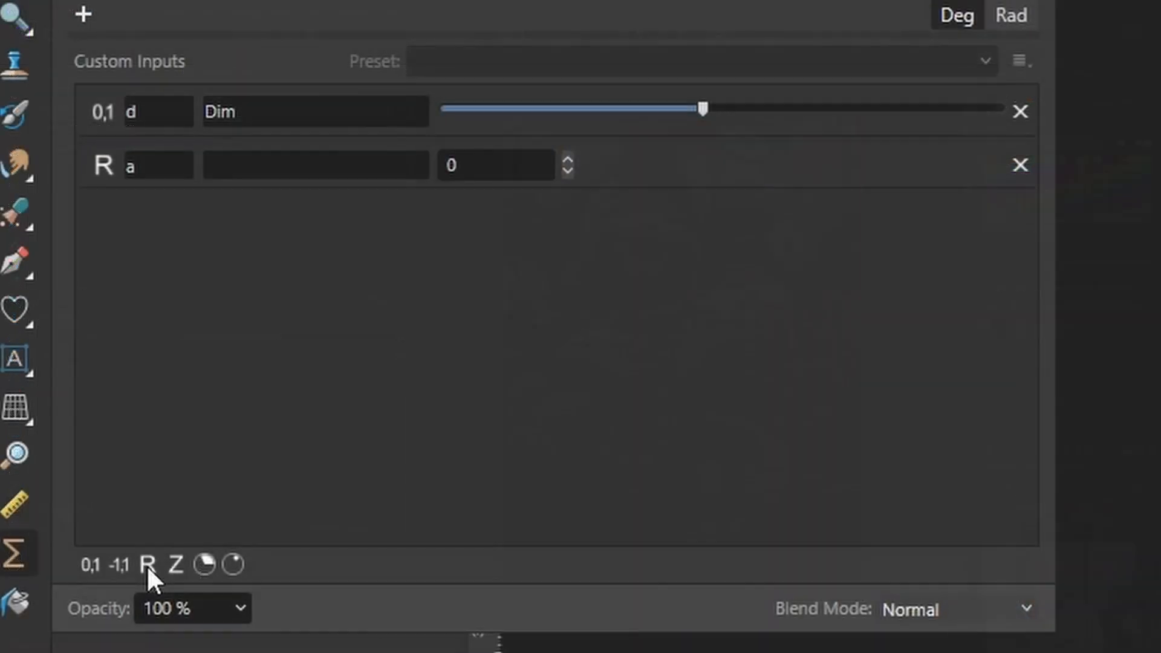
pyautogui.click(236, 165)
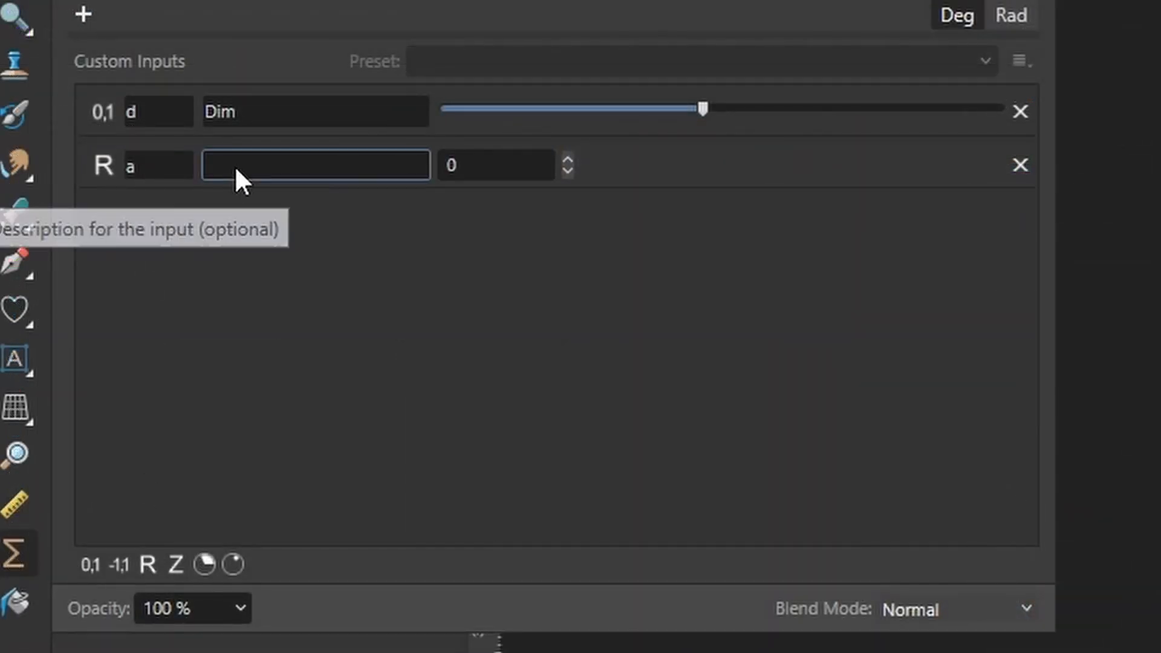
pyautogui.write('Scale')
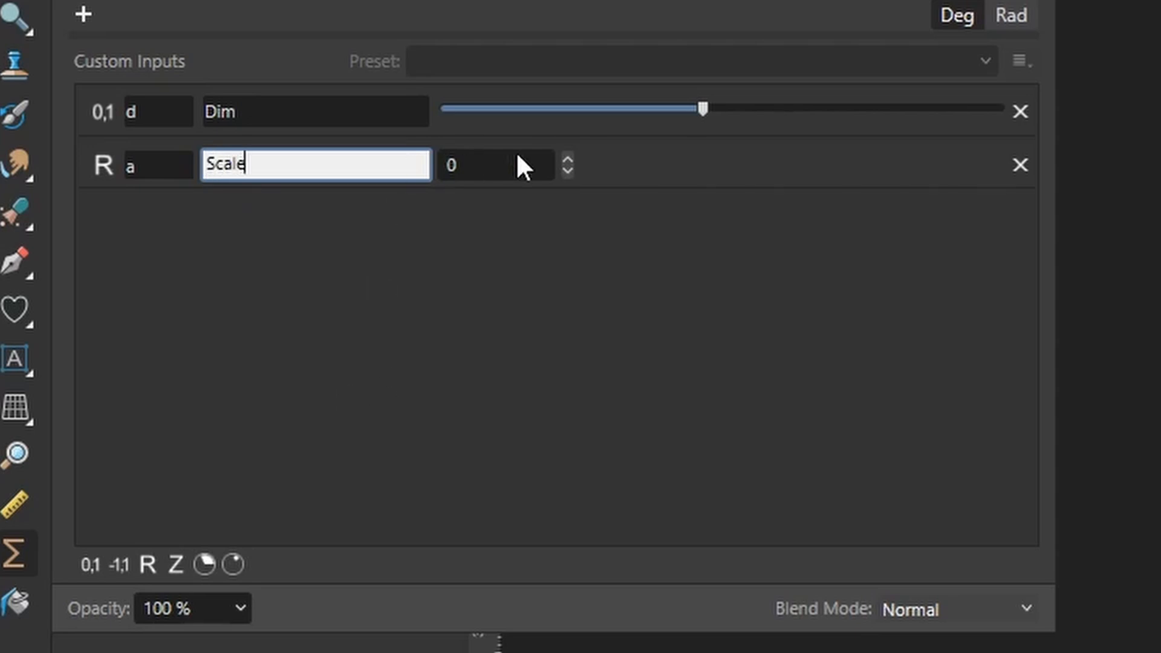
pyautogui.click(570, 152)
pyautogui.click(569, 154)
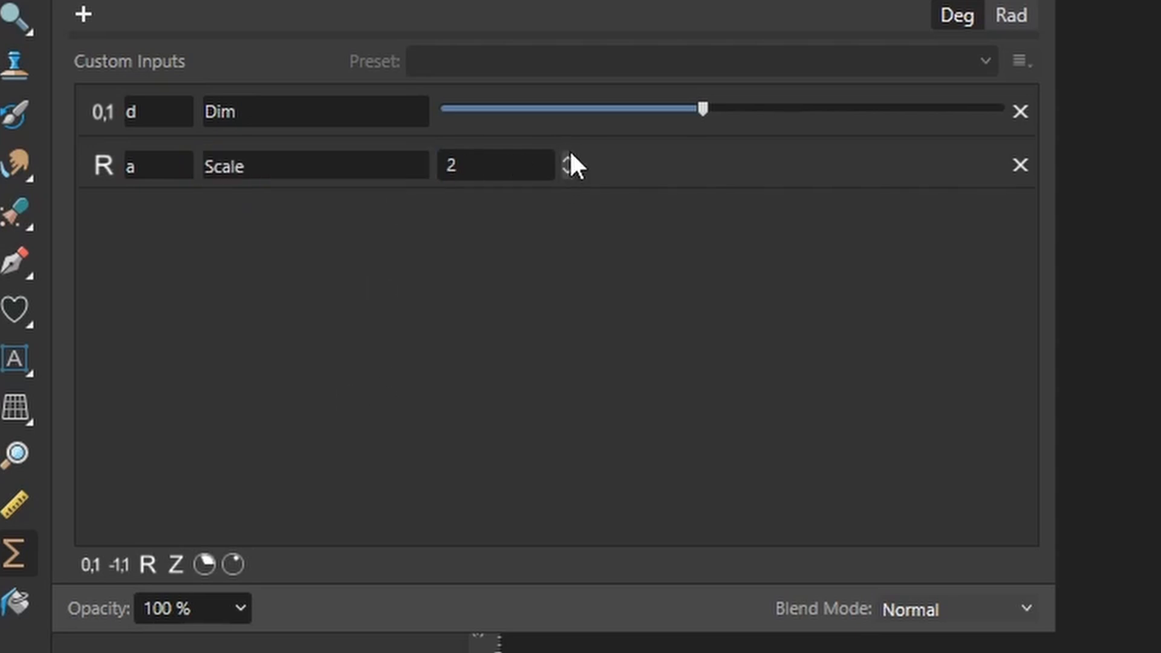
pyautogui.click(570, 154)
pyautogui.click(569, 154)
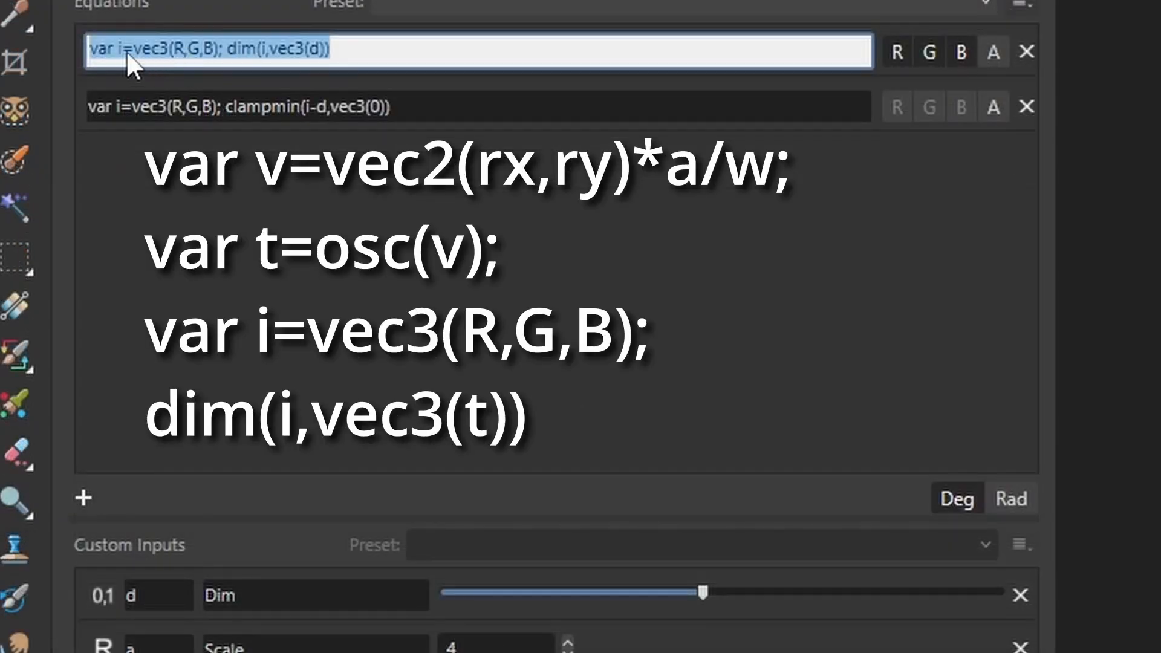
# Step: Insert the declaration var v=vec2(rx,ry)*a/w; at the start of the first equation
pyautogui.click(90, 51)
pyautogui.write('var v')
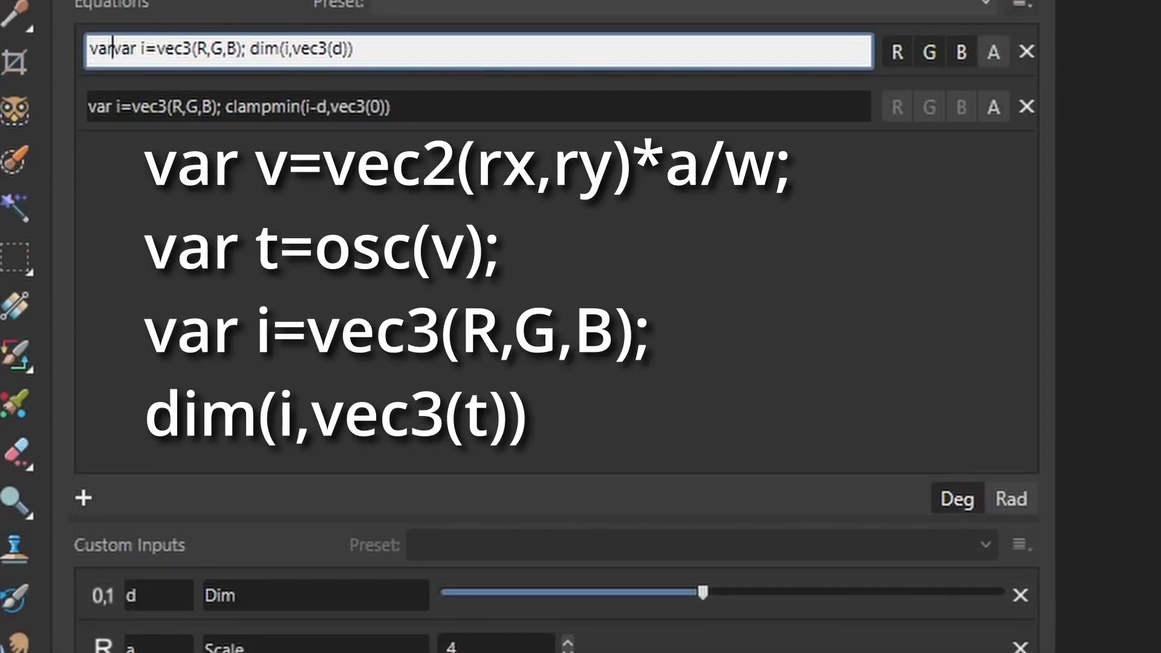
pyautogui.write('=ve')
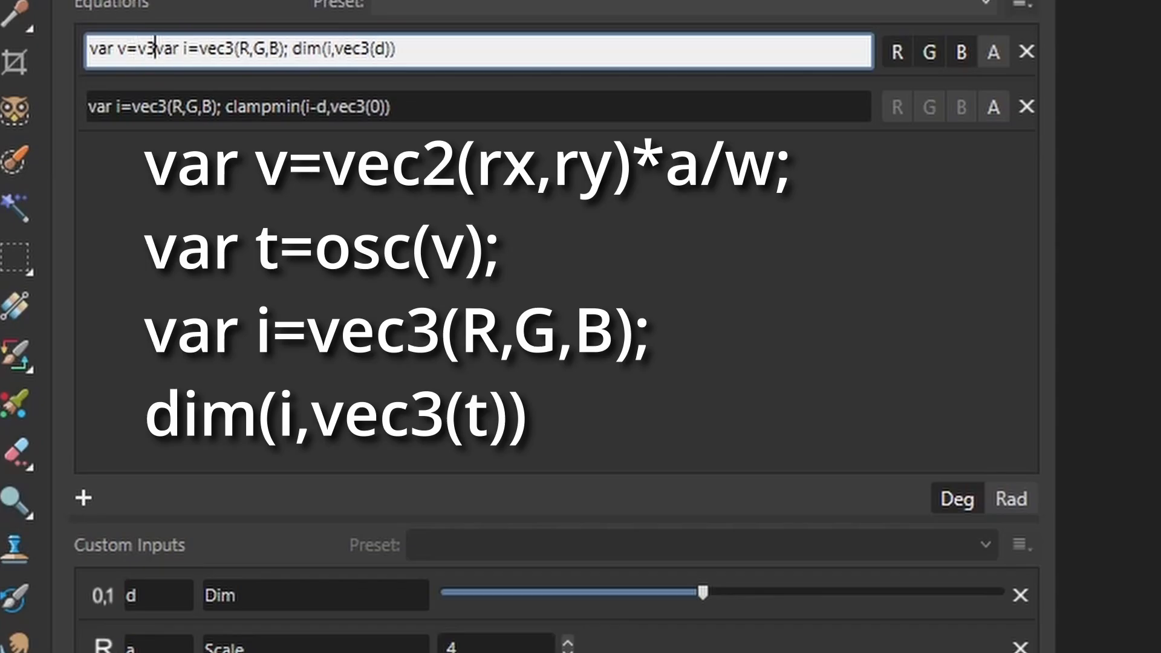
pyautogui.write('c2(')
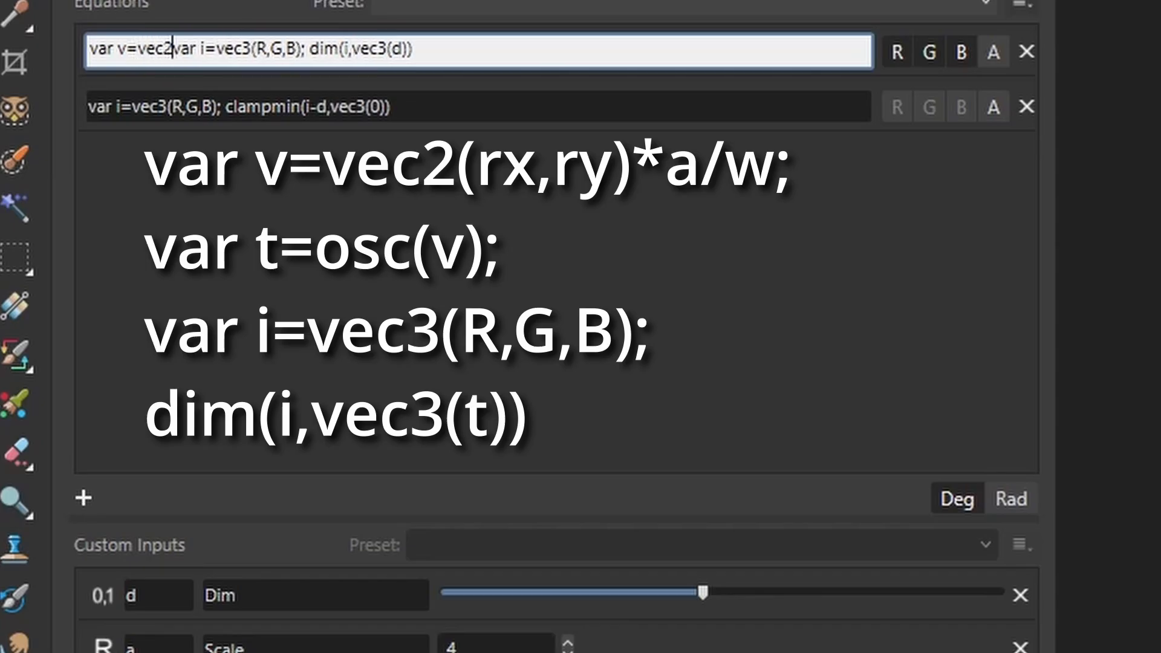
pyautogui.write('rx,ry')
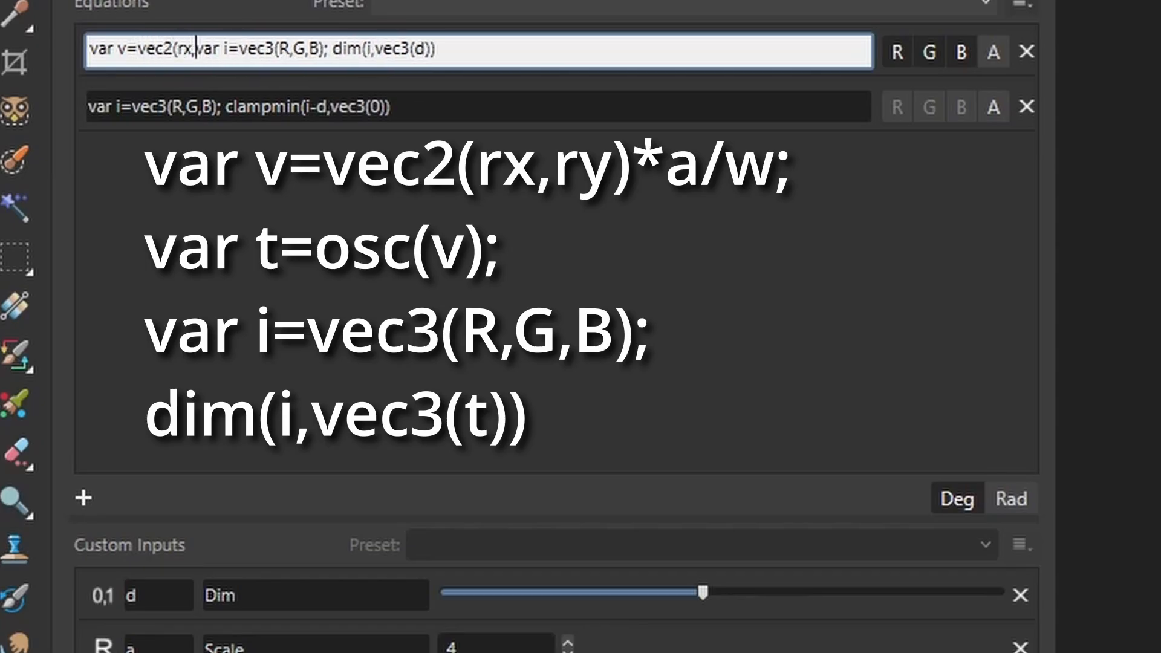
pyautogui.write(')*')
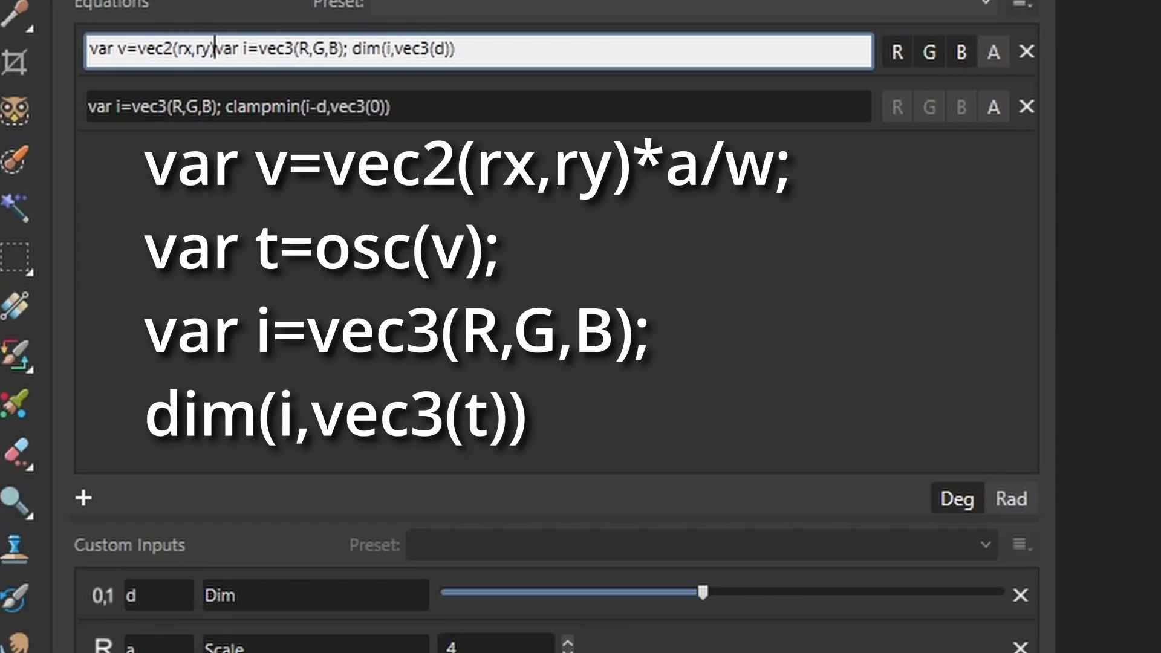
pyautogui.write('a/w')
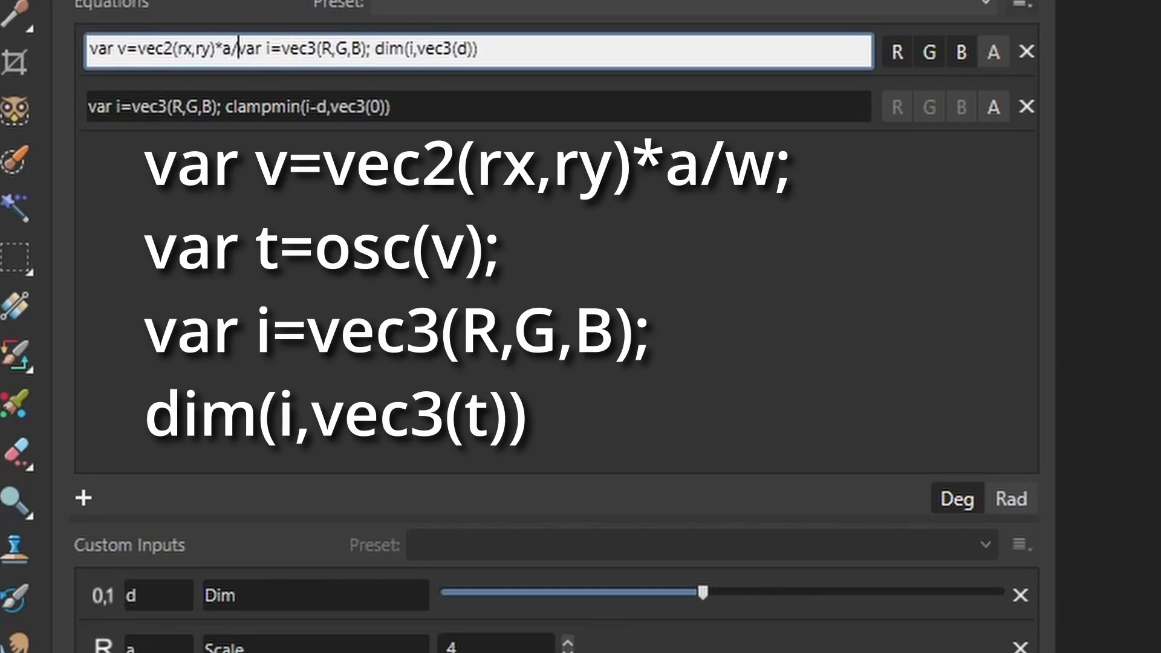
pyautogui.write('; ')
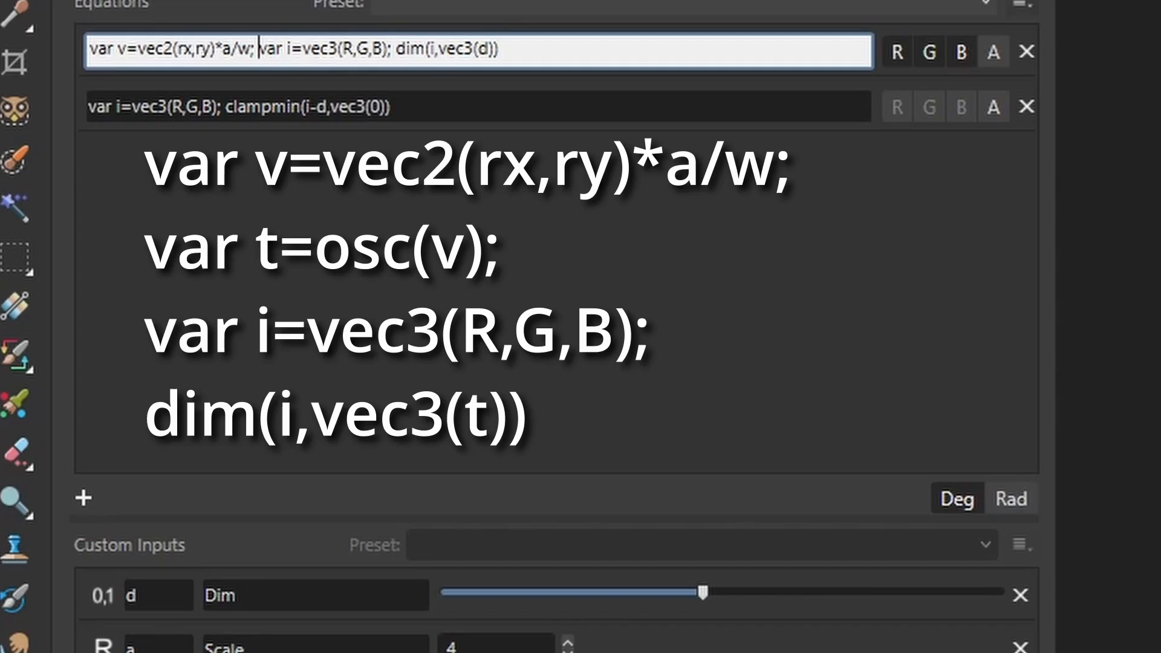
# Step: Add var t=osc(v); before the declaration of i in the first equation and change its final expression to dim(i,vec3(t))
pyautogui.write('var t')
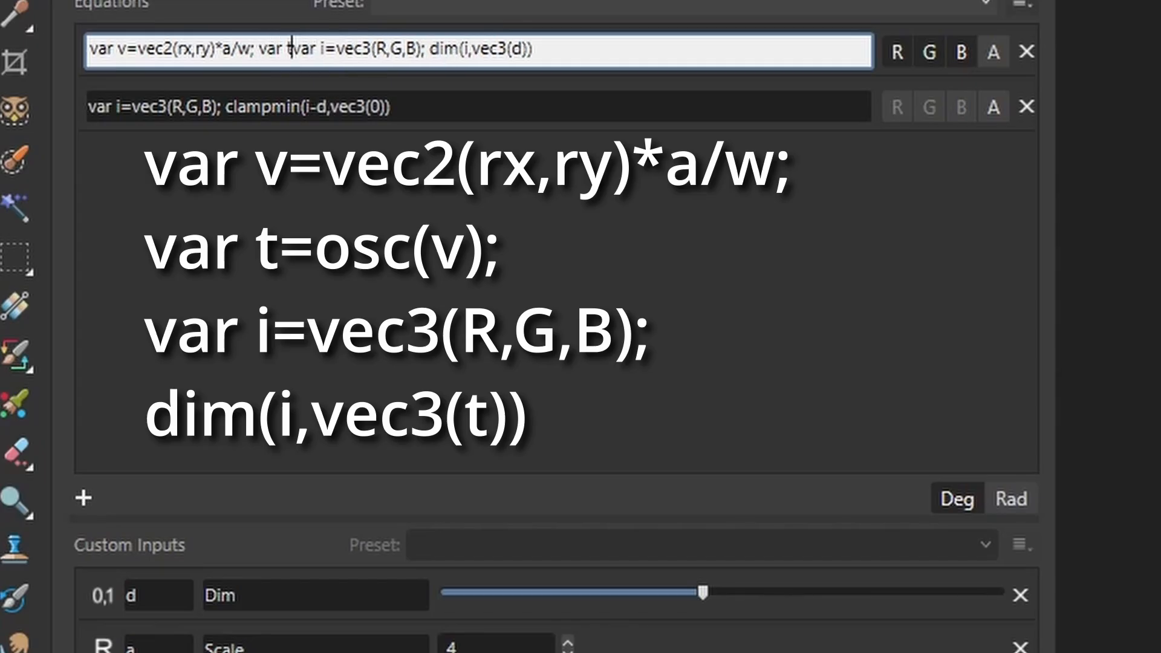
pyautogui.write('=osc')
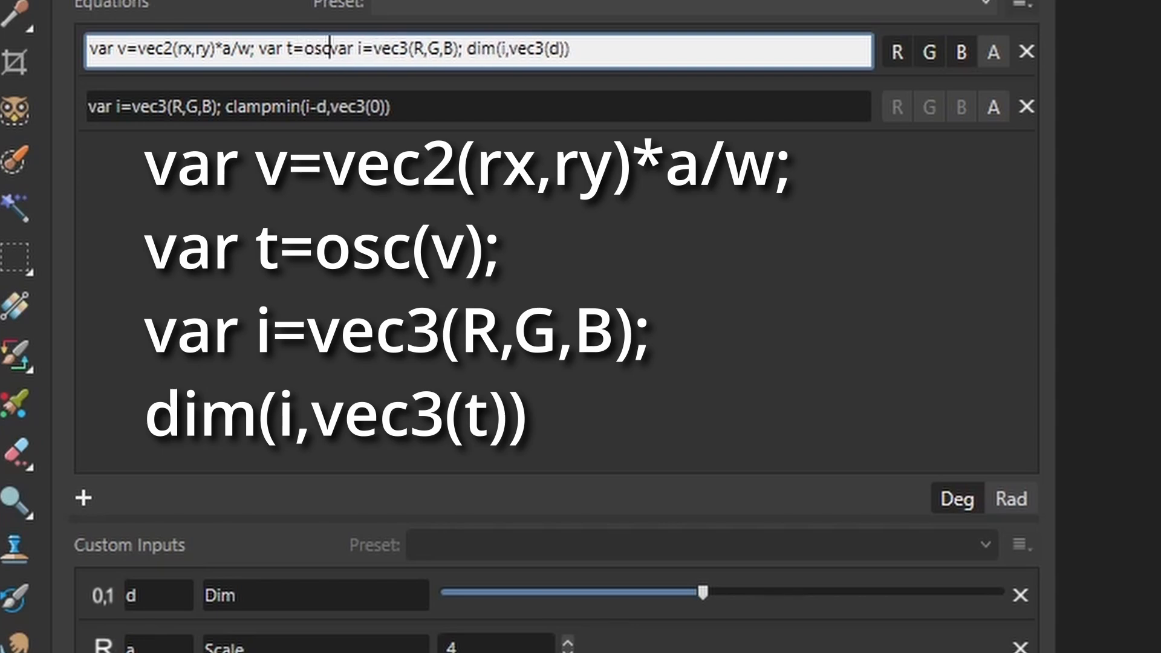
pyautogui.write('(')
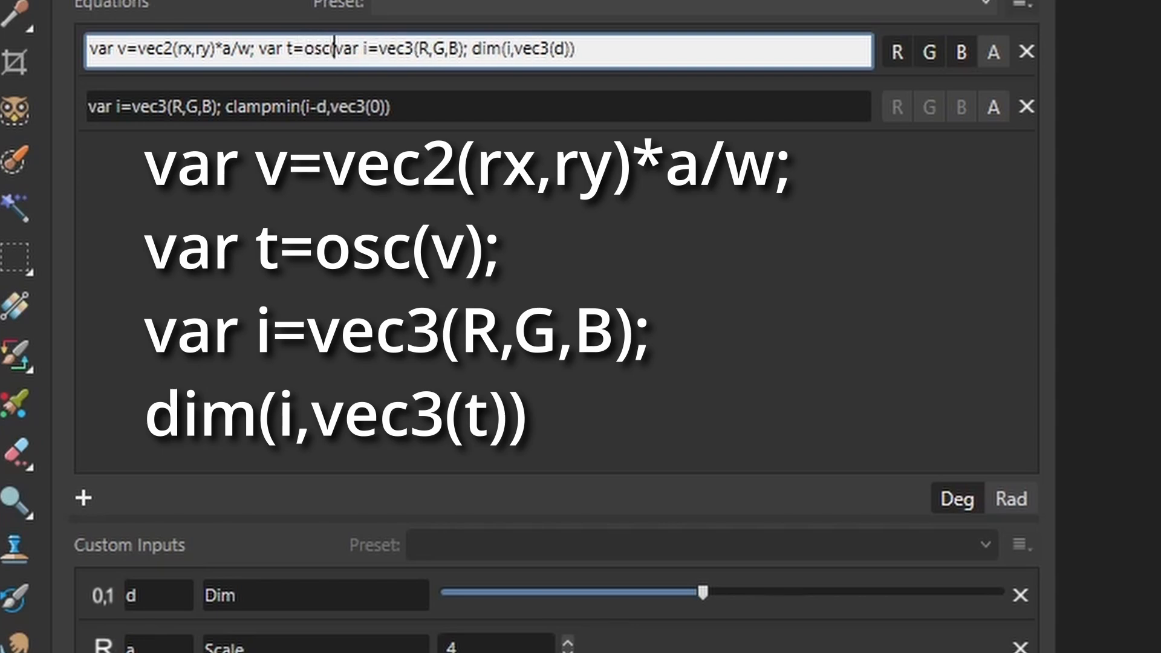
pyautogui.write('v')
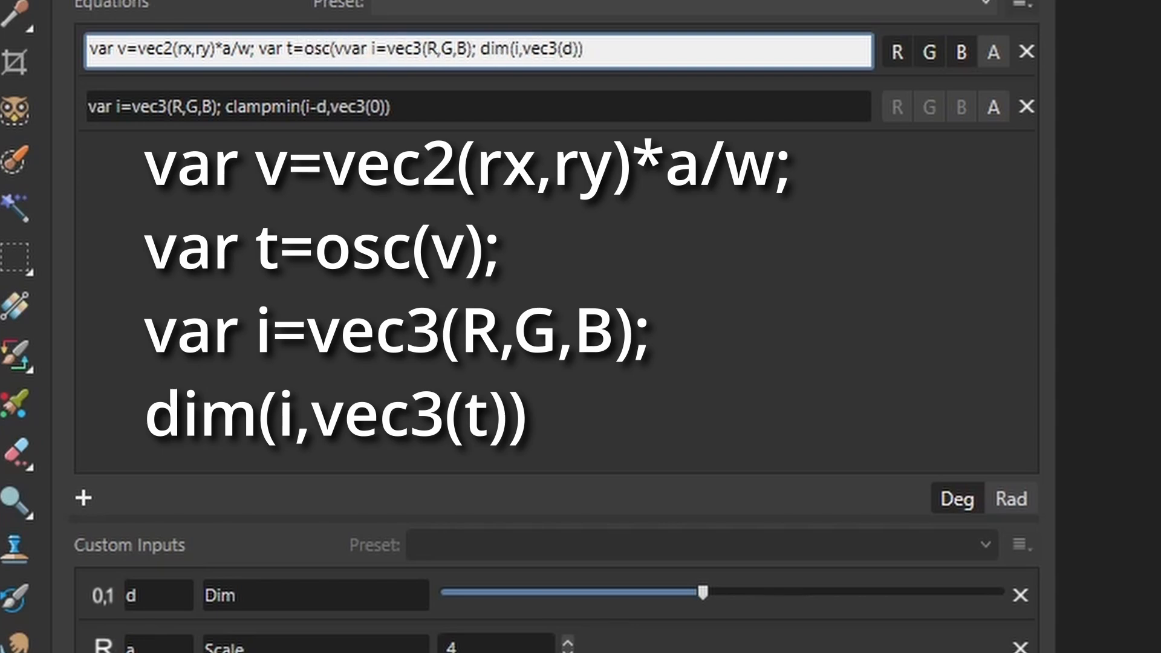
pyautogui.write(');')
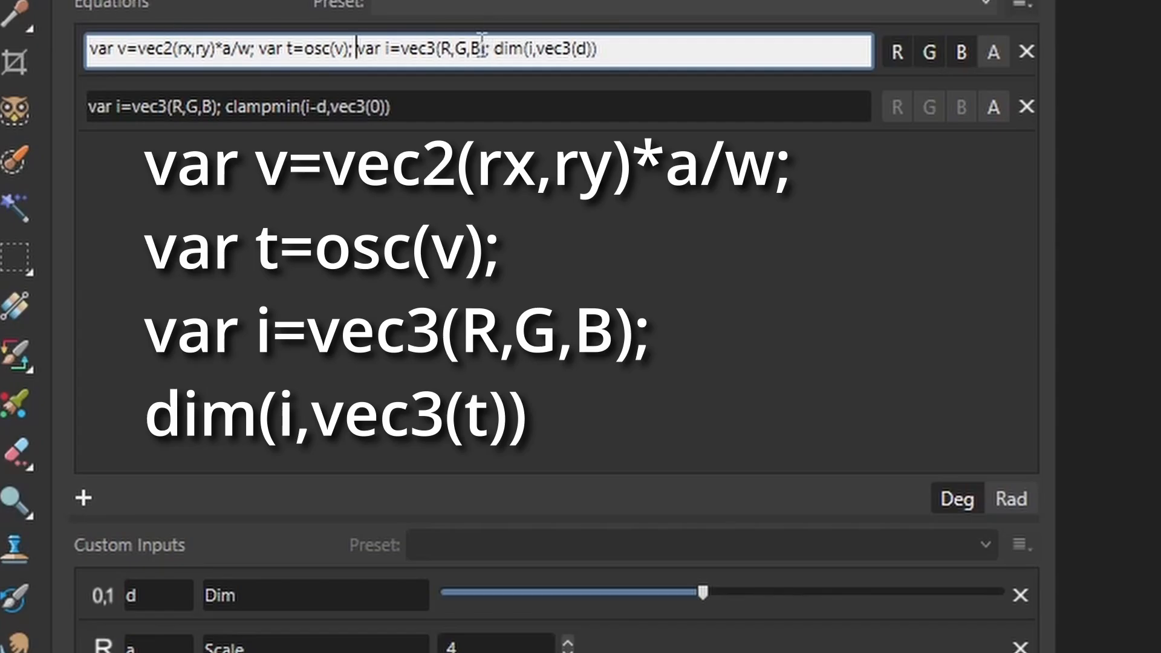
pyautogui.doubleClick(582, 48)
pyautogui.write('t')
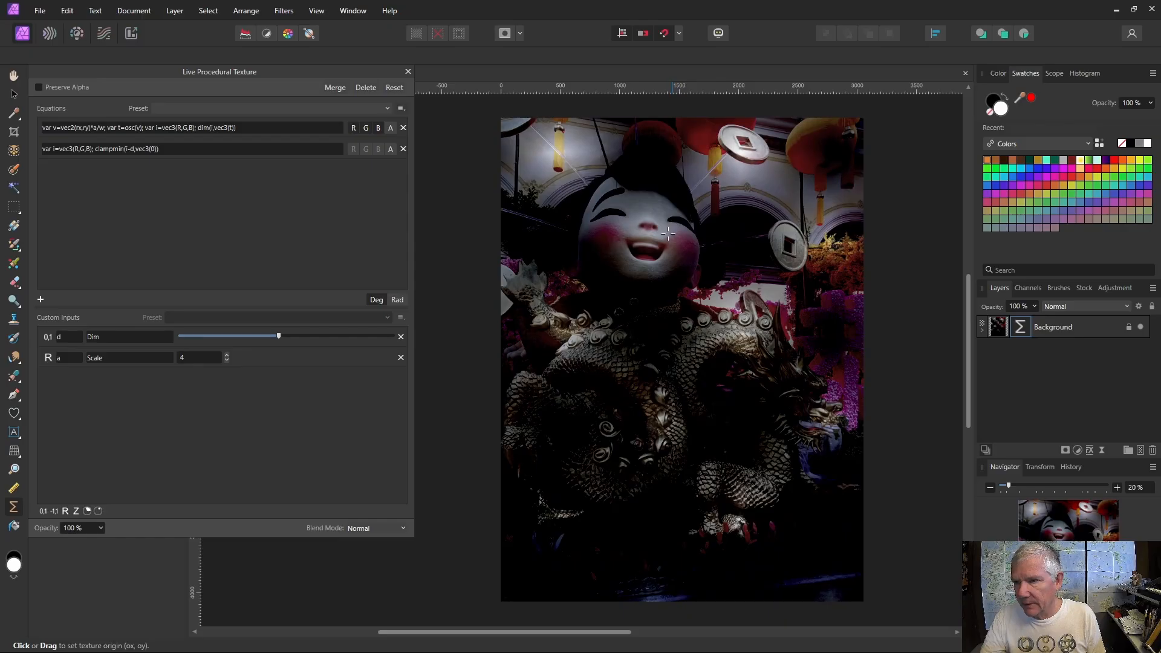
# Step: Lower the Scale input to 2
pyautogui.click(227, 360)
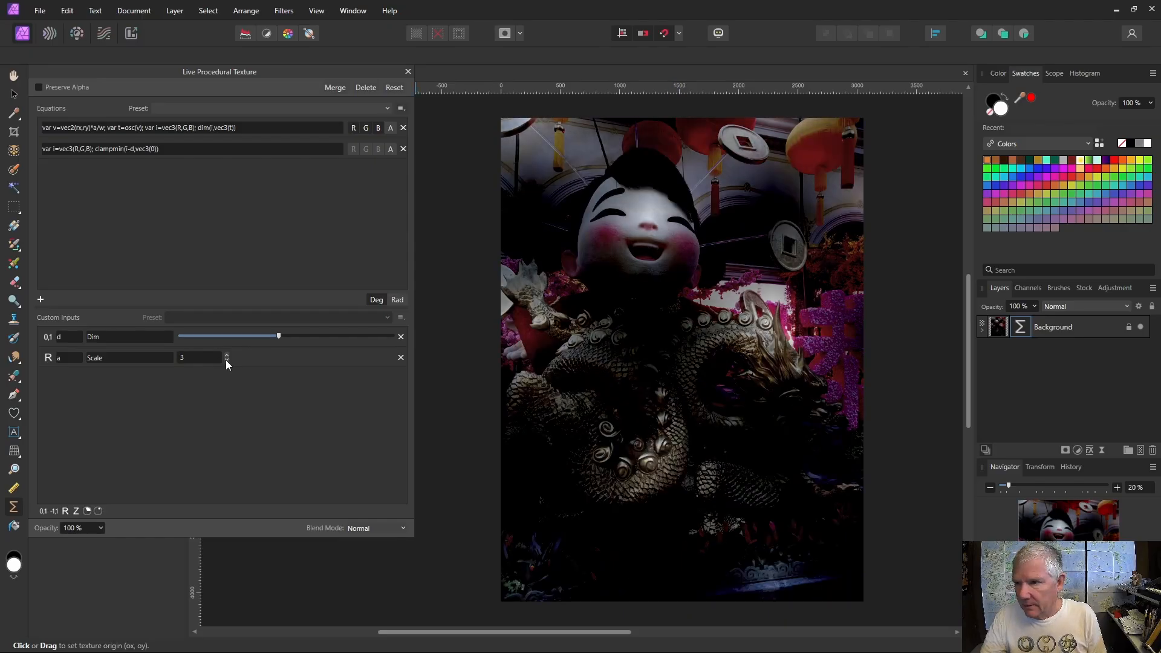
pyautogui.click(227, 360)
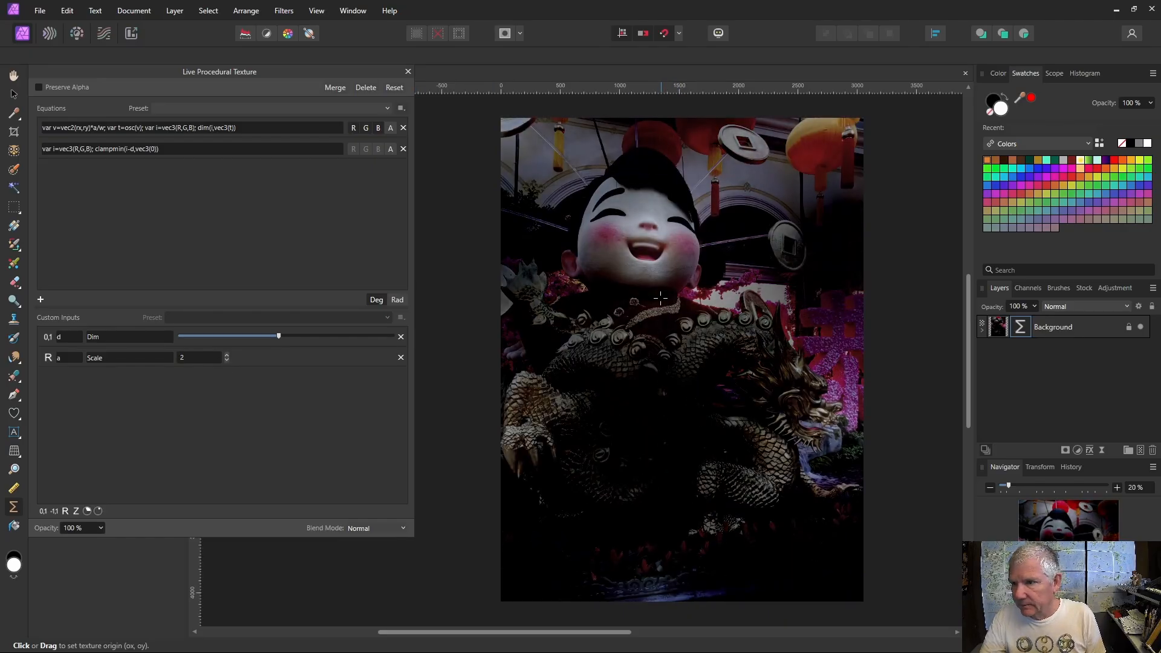